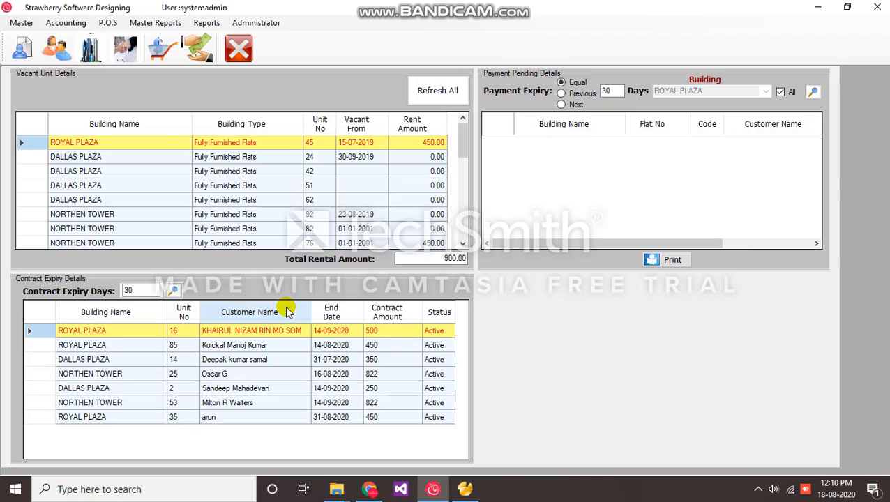
pyautogui.click(22, 23)
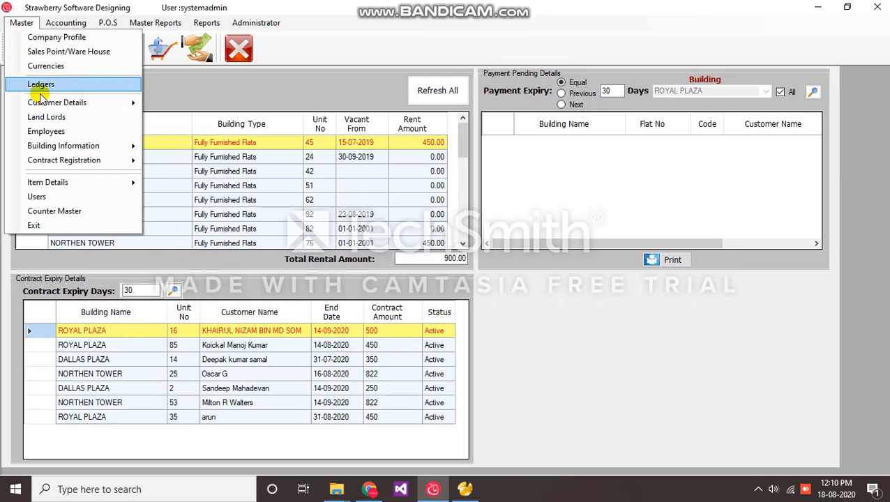
pyautogui.moveTo(49, 105)
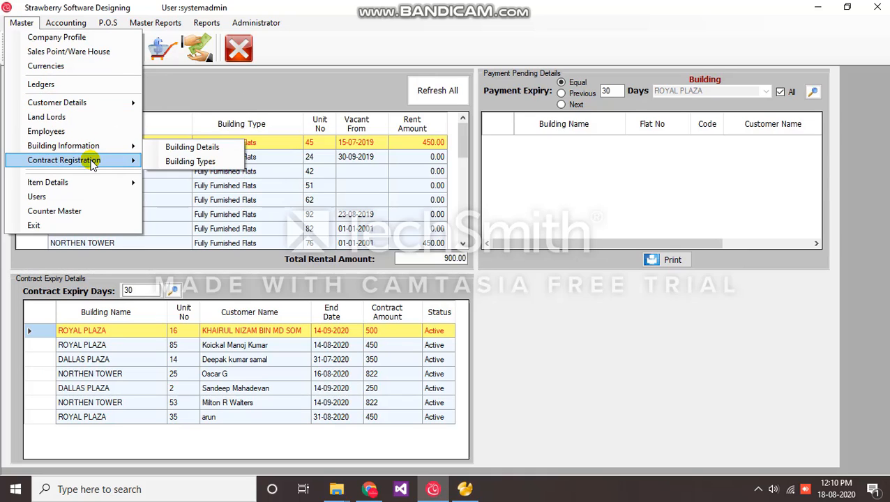
pyautogui.moveTo(93, 164)
pyautogui.click(167, 105)
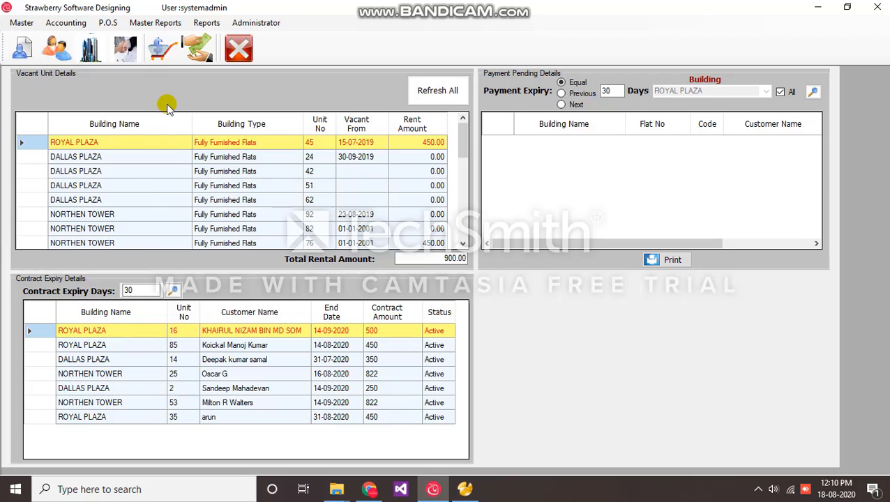
pyautogui.click(155, 58)
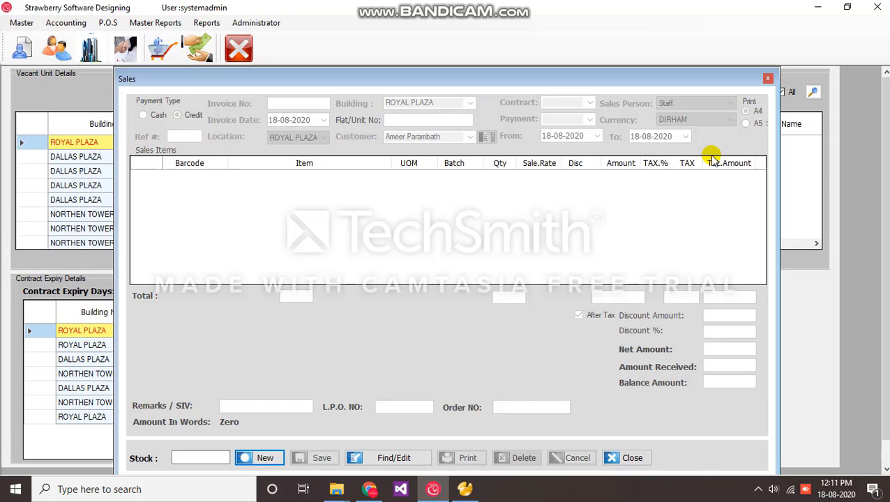
pyautogui.click(769, 79)
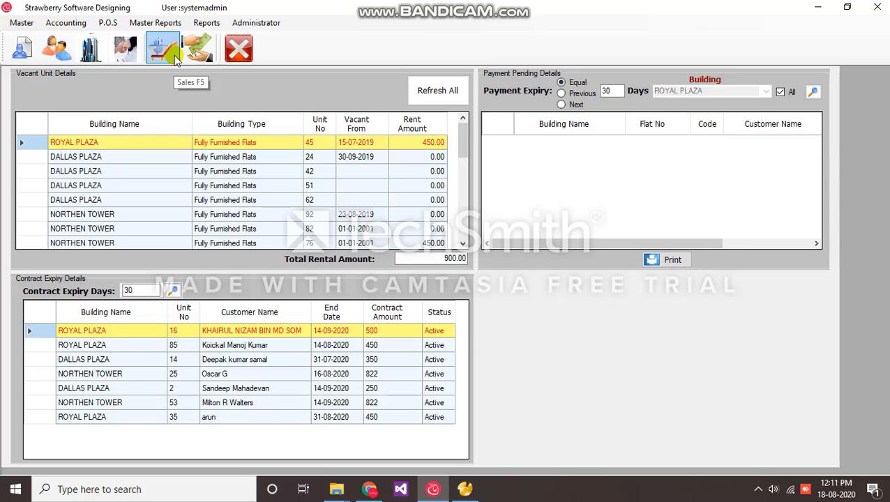
# - Open the Building Types form, start a blank building type entry and cancel it
pyautogui.click(22, 23)
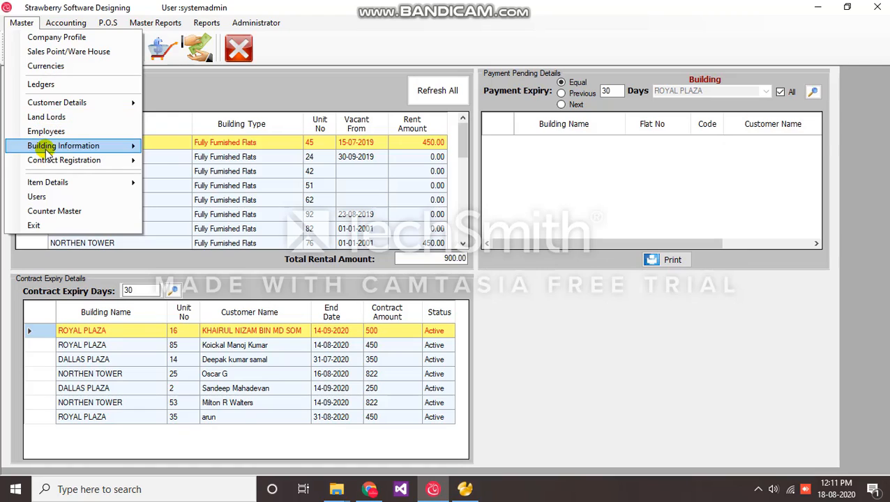
pyautogui.moveTo(48, 163)
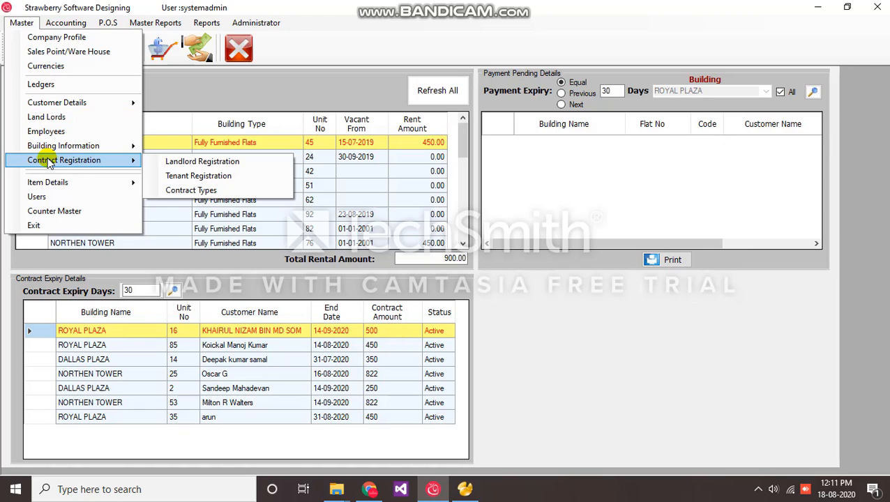
pyautogui.moveTo(65, 146)
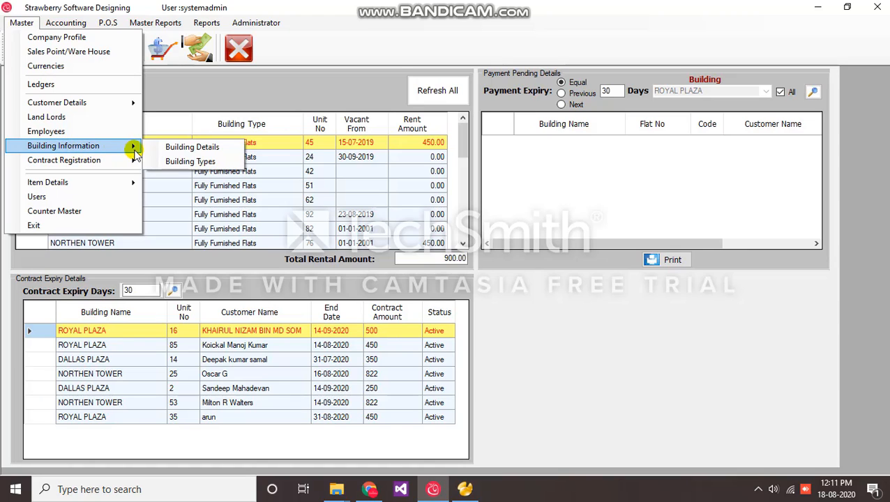
pyautogui.click(190, 163)
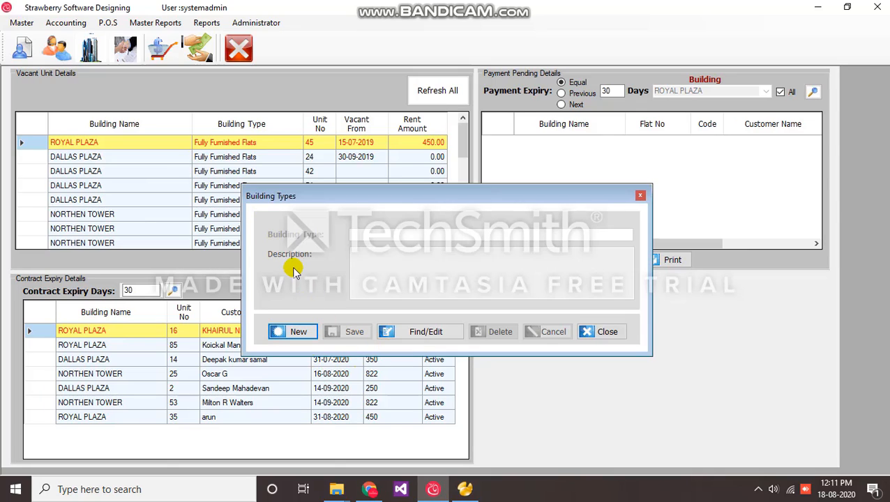
pyautogui.click(306, 331)
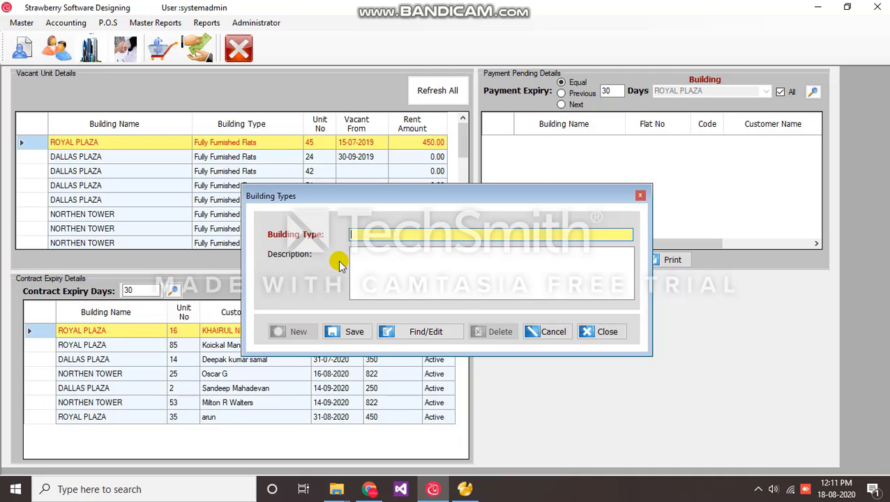
pyautogui.click(550, 334)
# - Look up the existing building types, load Fully Furnished Flats for editing and close the Building Types form
pyautogui.click(430, 333)
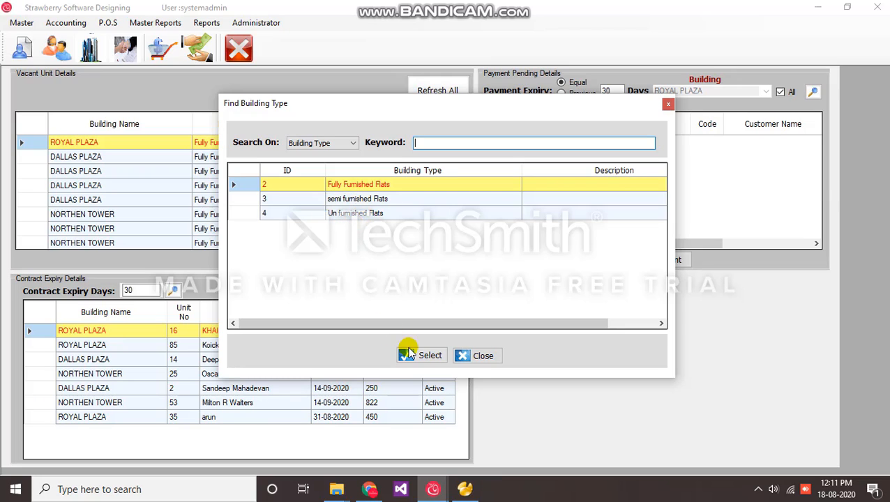
pyautogui.click(430, 357)
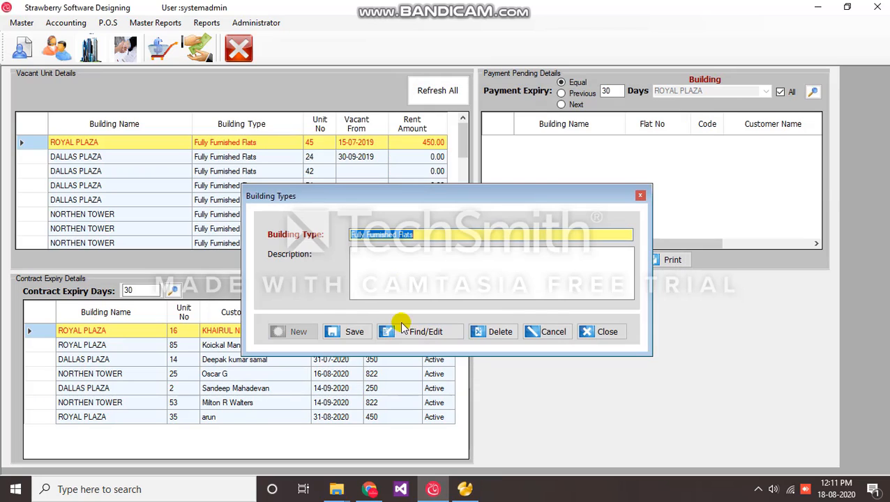
pyautogui.click(349, 332)
pyautogui.click(591, 333)
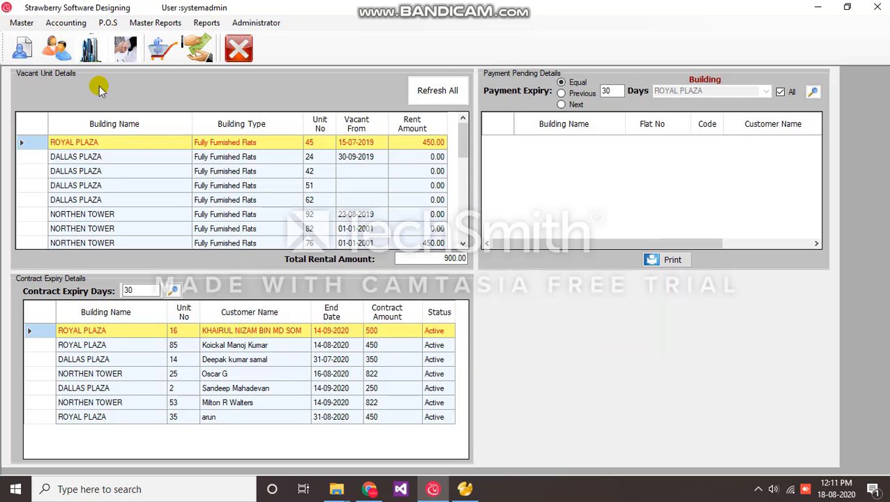
# - Open the Building Details form from the building information masters
pyautogui.click(22, 23)
pyautogui.moveTo(64, 148)
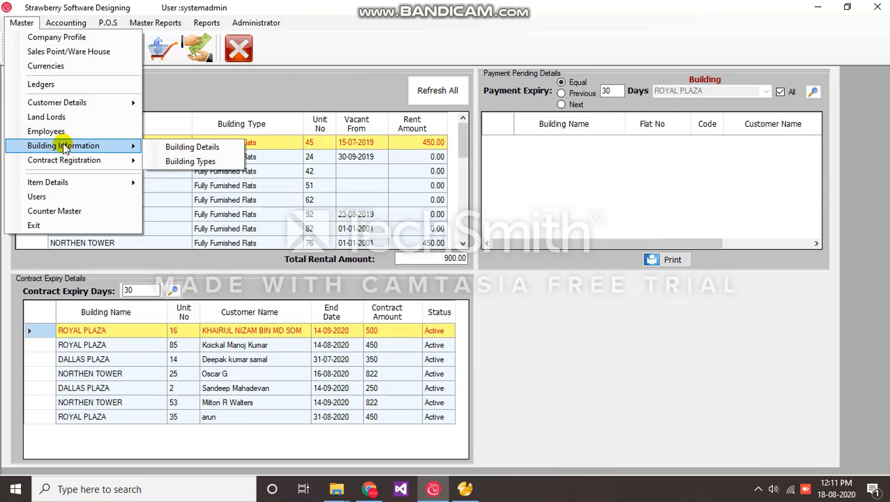
pyautogui.click(156, 151)
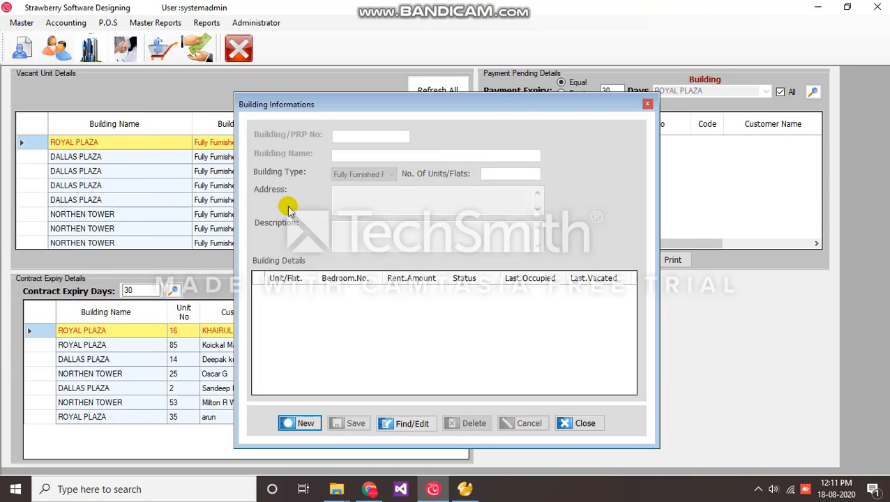
# - Start a new building record with Building/PRP No 123 and name test, reviewing the available building types
pyautogui.click(307, 423)
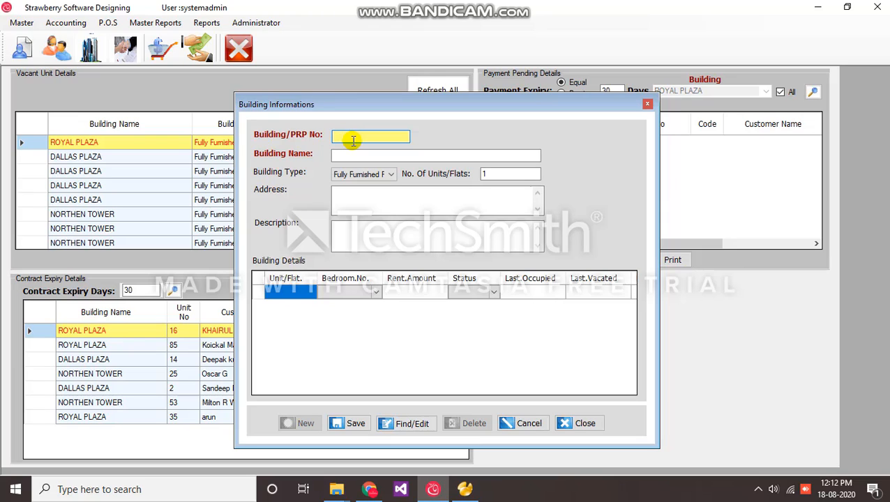
pyautogui.write('123')
pyautogui.click(342, 159)
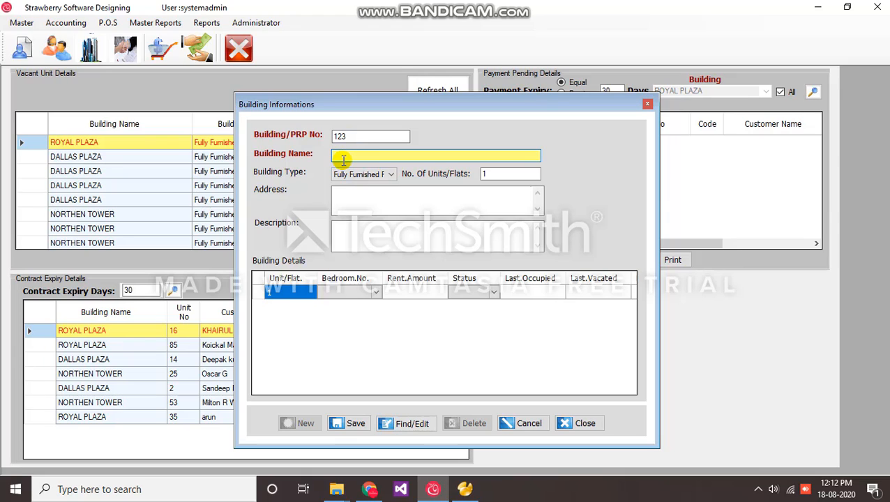
pyautogui.click(368, 175)
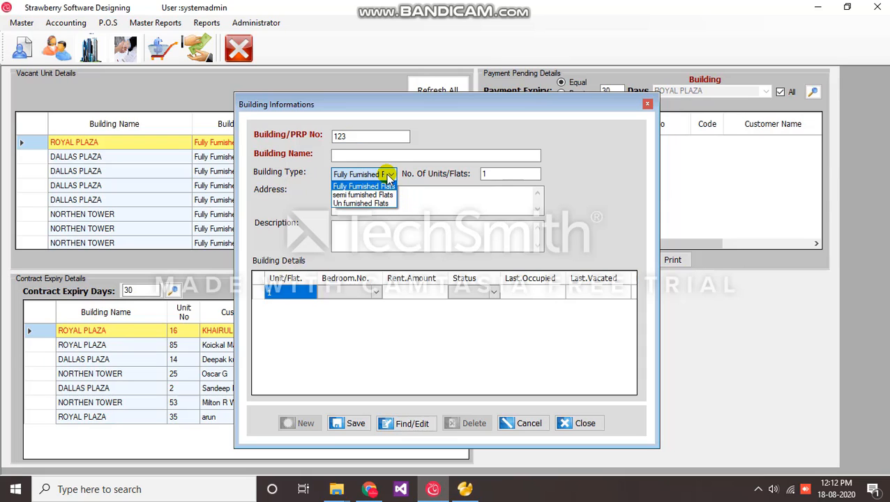
pyautogui.click(473, 178)
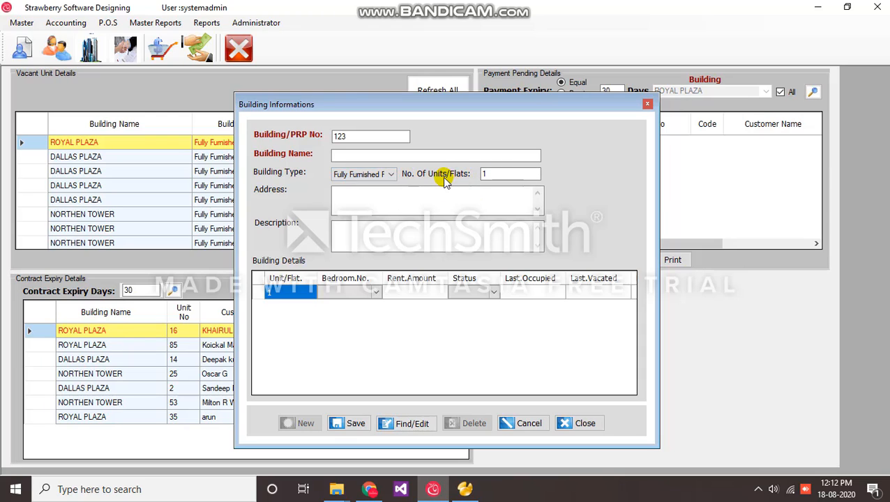
pyautogui.click(497, 175)
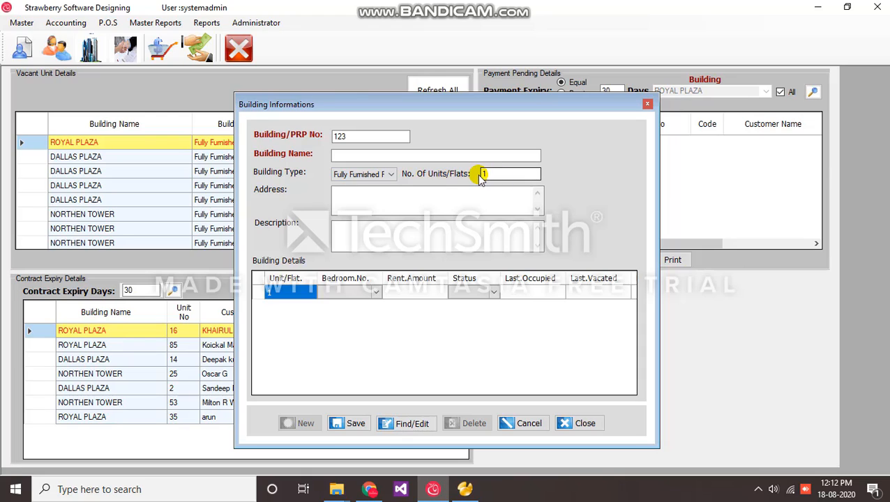
pyautogui.click(376, 157)
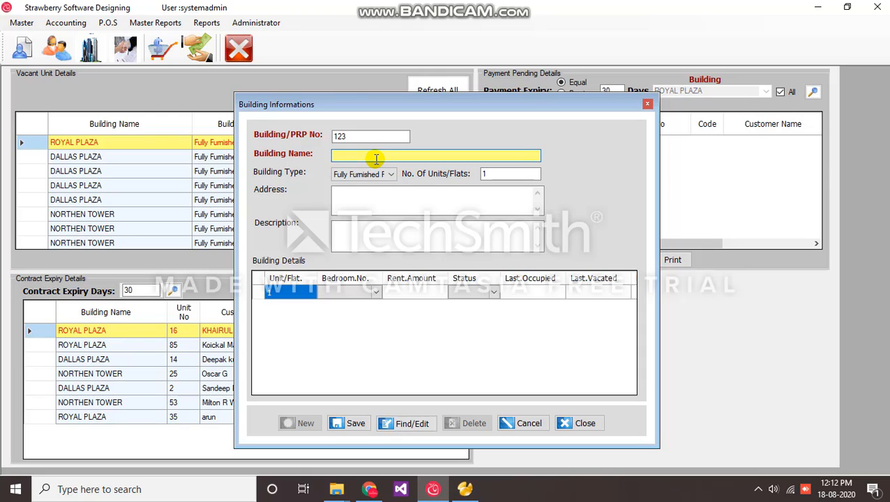
pyautogui.write('test')
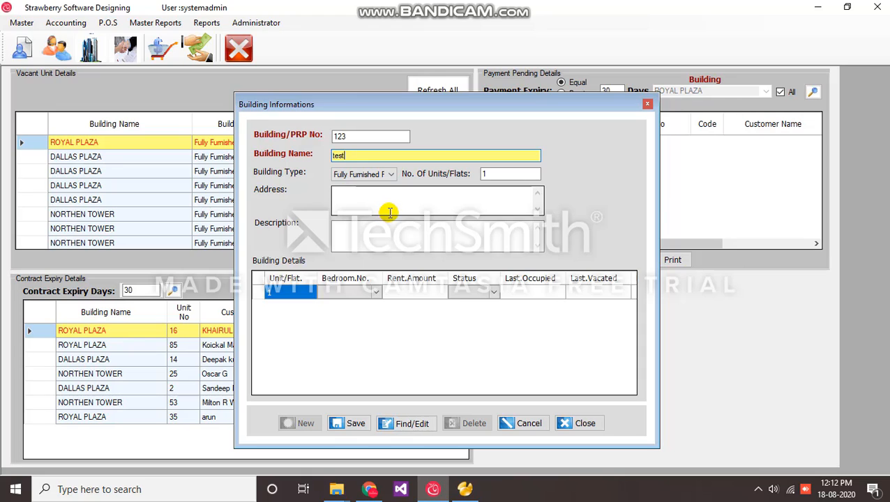
# - Set the number of units/flats of the test building to 5 to generate its unit rows
pyautogui.click(491, 175)
pyautogui.write('6')
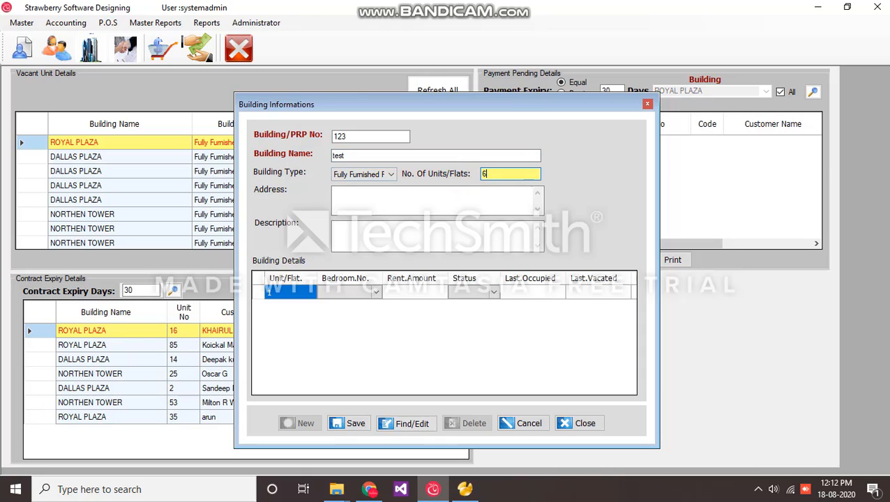
pyautogui.write('5')
pyautogui.press('Tab')
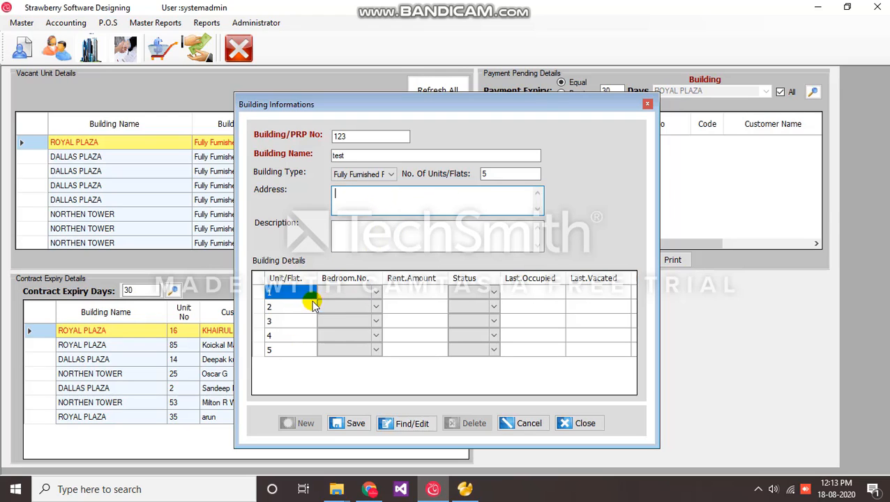
# - Fill in unit 1 of the test building with 2 bedrooms, a rent amount of 200 and the status Active
pyautogui.click(289, 296)
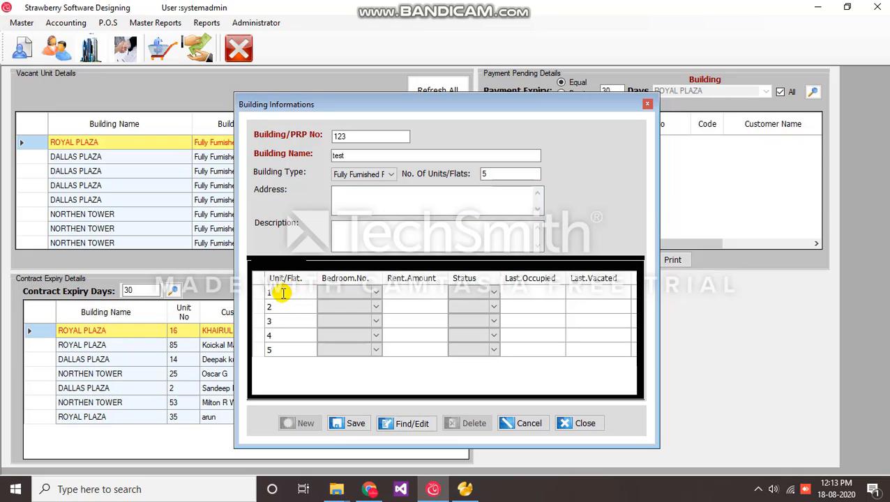
pyautogui.write('a')
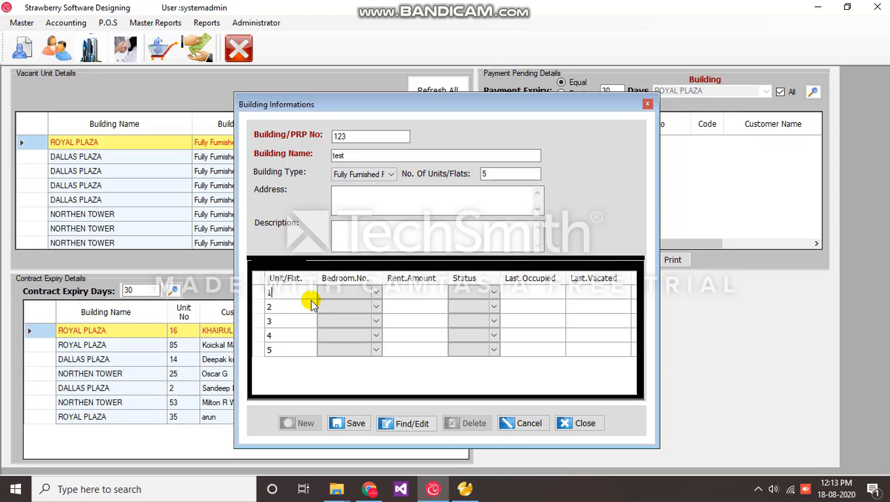
pyautogui.click(340, 293)
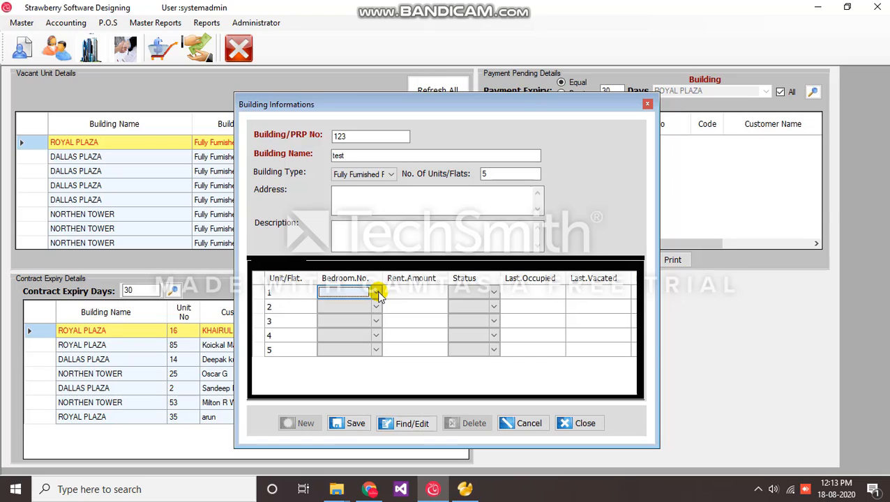
pyautogui.click(377, 293)
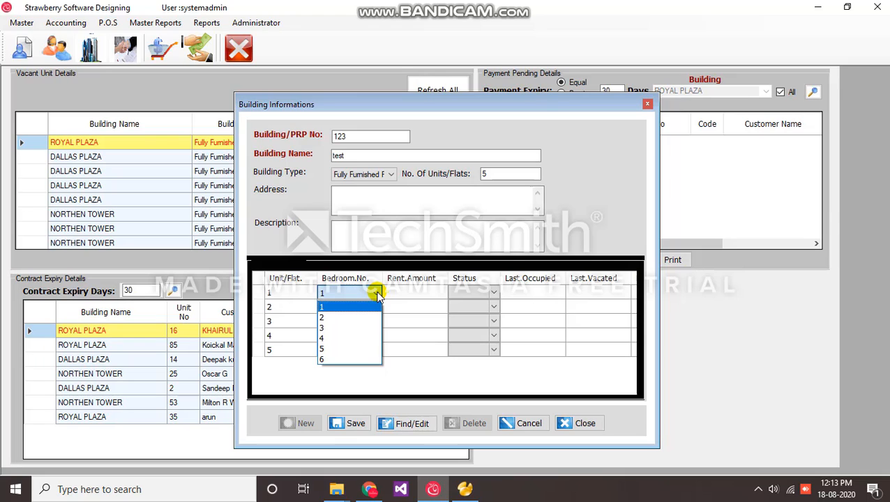
pyautogui.click(362, 320)
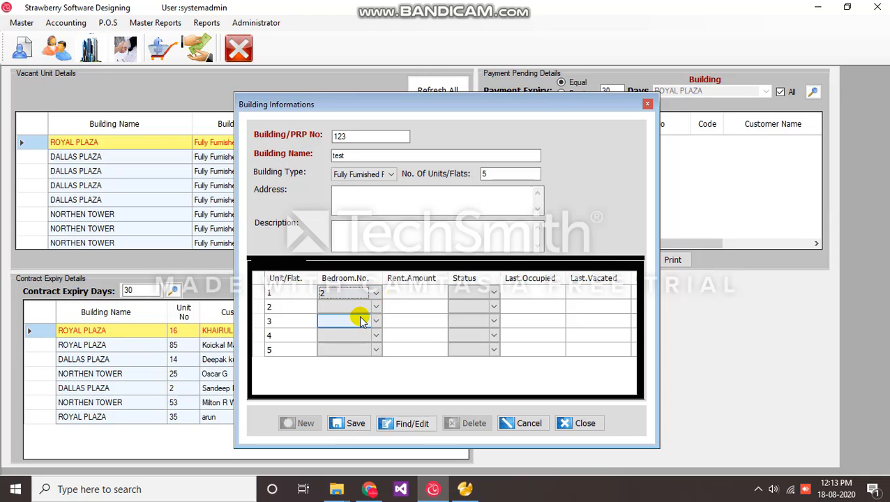
pyautogui.click(419, 296)
pyautogui.click(402, 297)
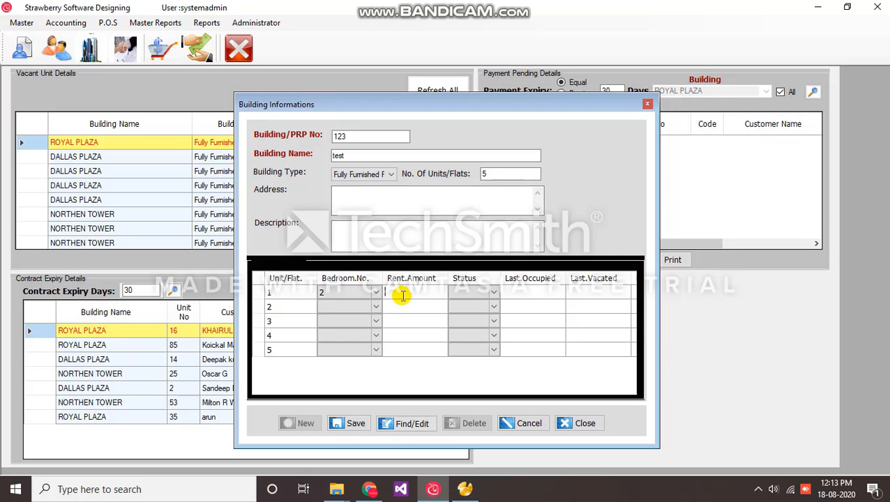
pyautogui.write('200')
pyautogui.click(462, 292)
pyautogui.click(492, 293)
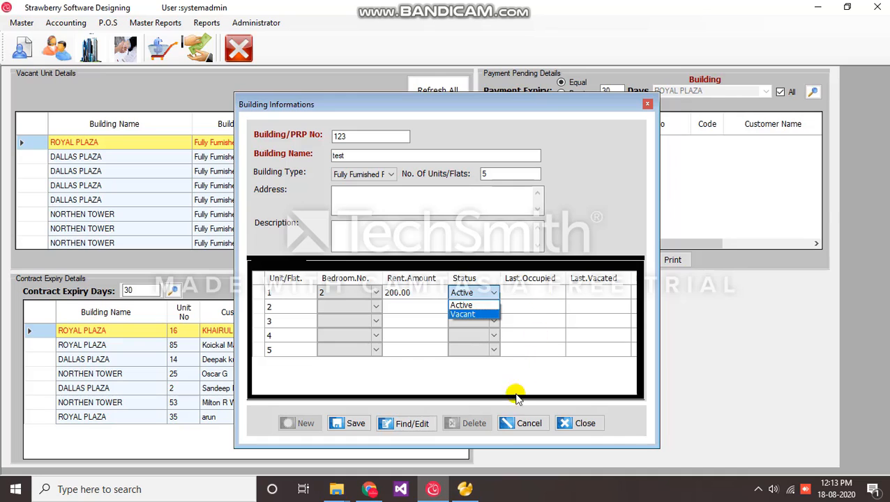
# - Cancel the new test building record and decline to save its data
pyautogui.click(525, 428)
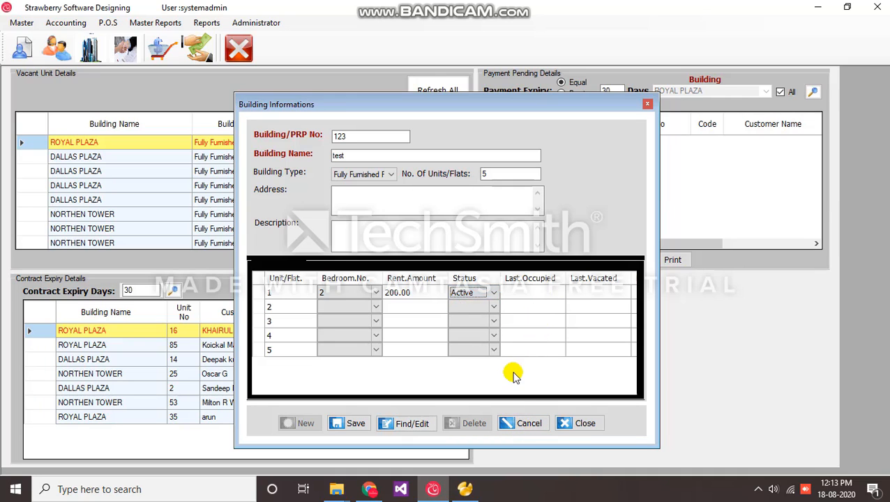
pyautogui.click(530, 426)
pyautogui.click(530, 292)
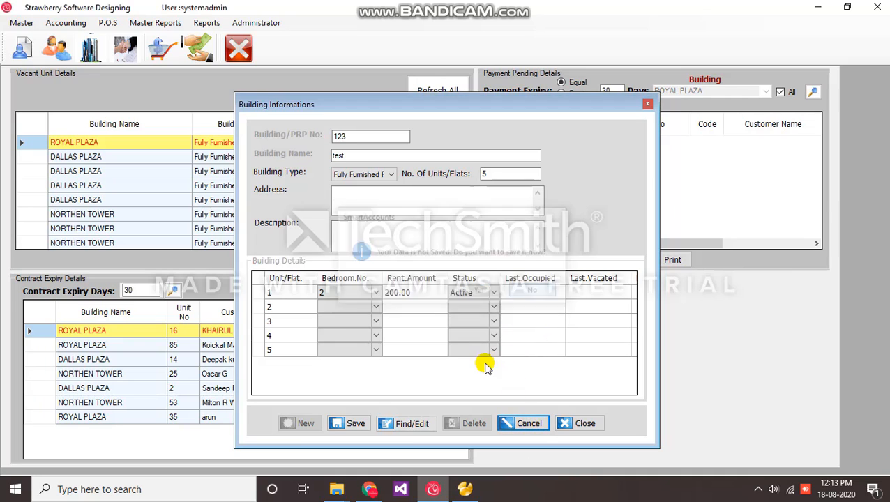
# - Find the existing ROYAL PLAZA building record and load it to view its unit details
pyautogui.click(407, 424)
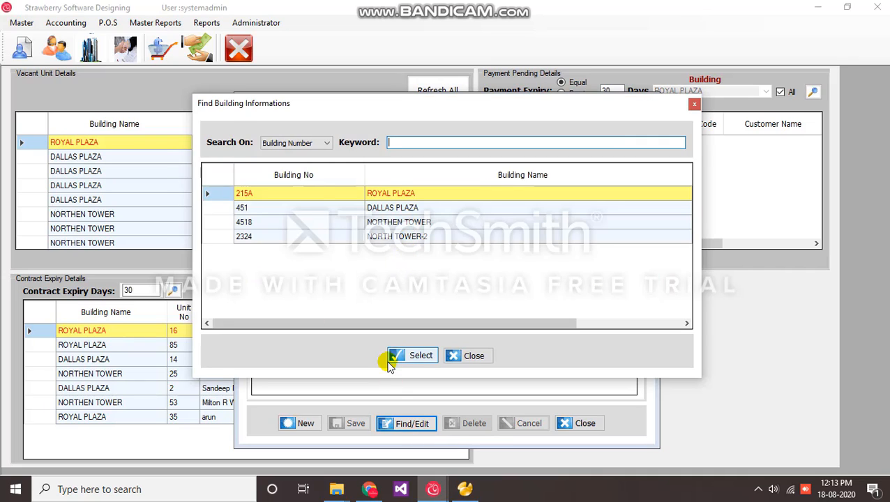
pyautogui.click(394, 357)
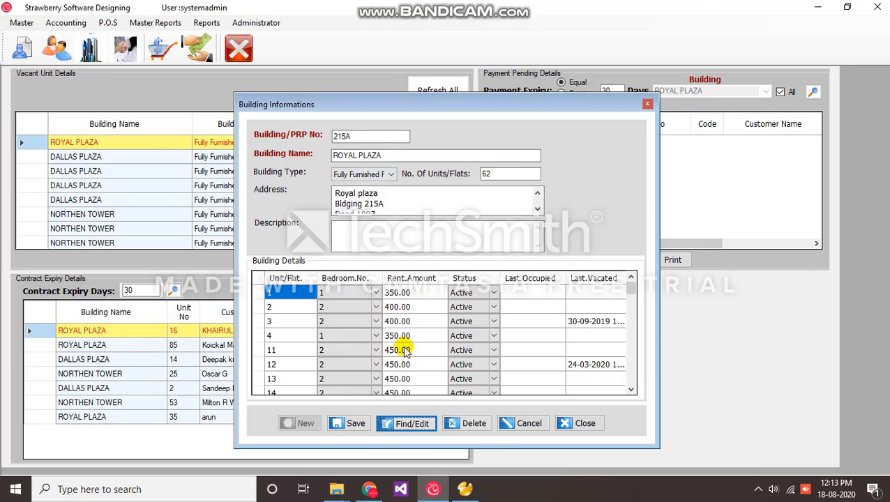
# - Save the loaded ROYAL PLAZA building record and close the building information form
pyautogui.click(354, 425)
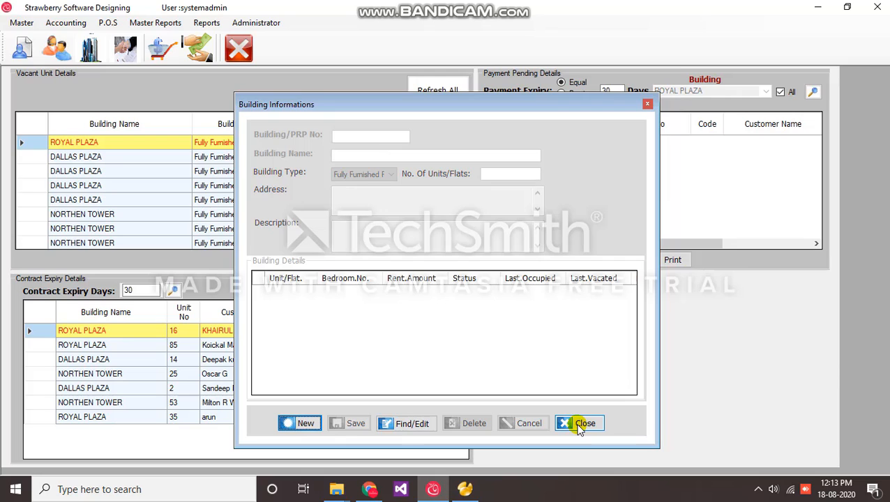
pyautogui.click(582, 424)
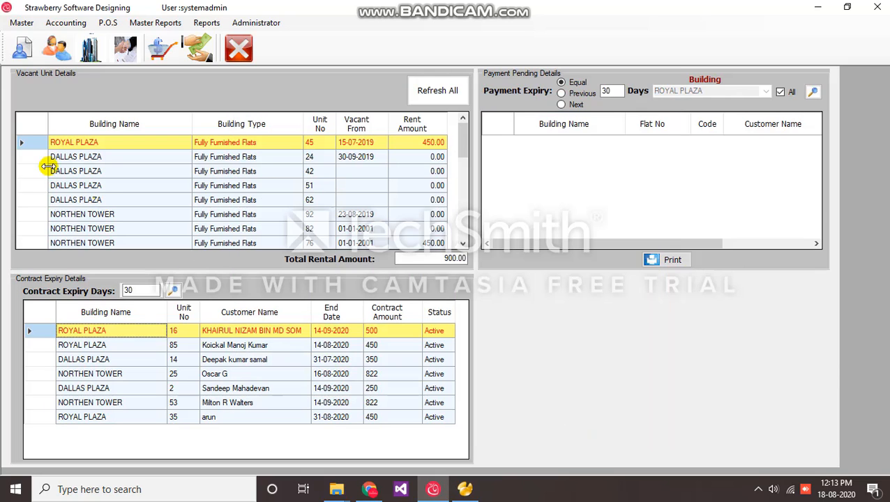
# - Start a new record in the Tenants master form and try to save it without a name
pyautogui.click(21, 23)
pyautogui.moveTo(136, 103)
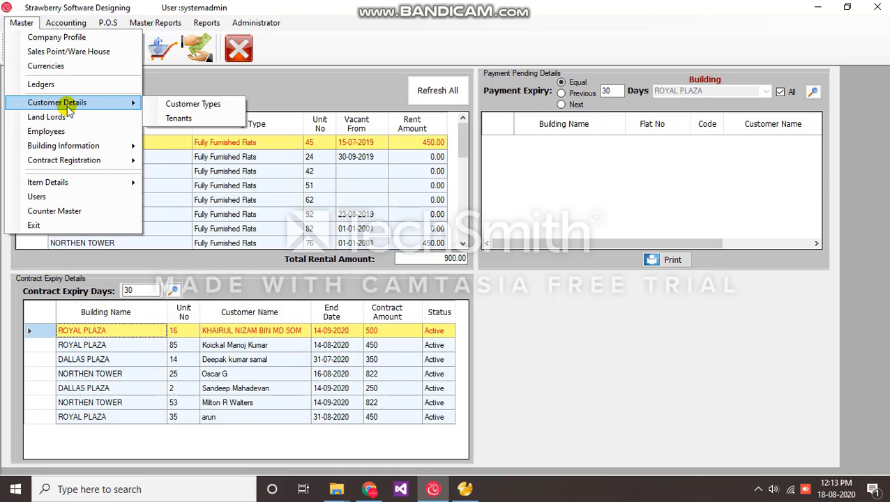
pyautogui.click(179, 119)
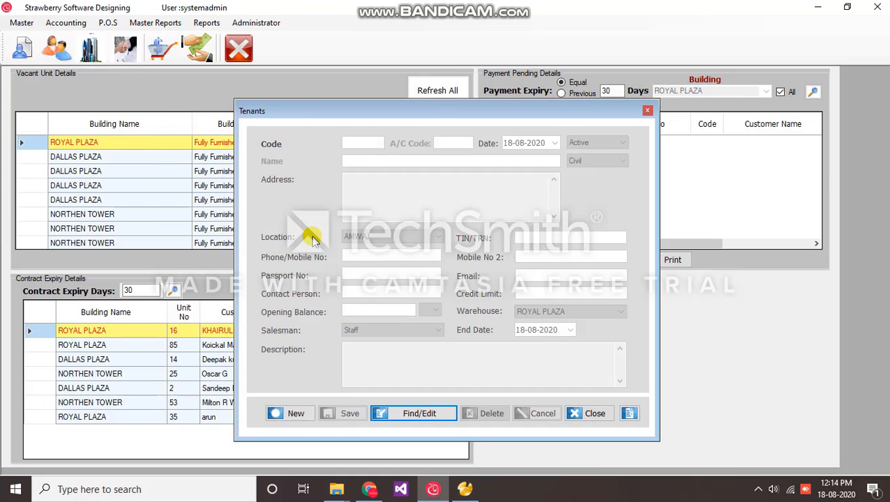
pyautogui.click(300, 412)
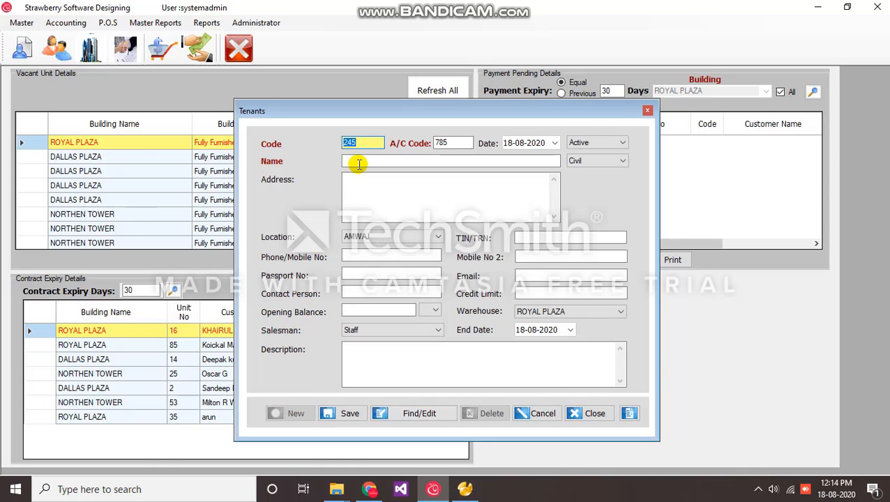
pyautogui.click(358, 163)
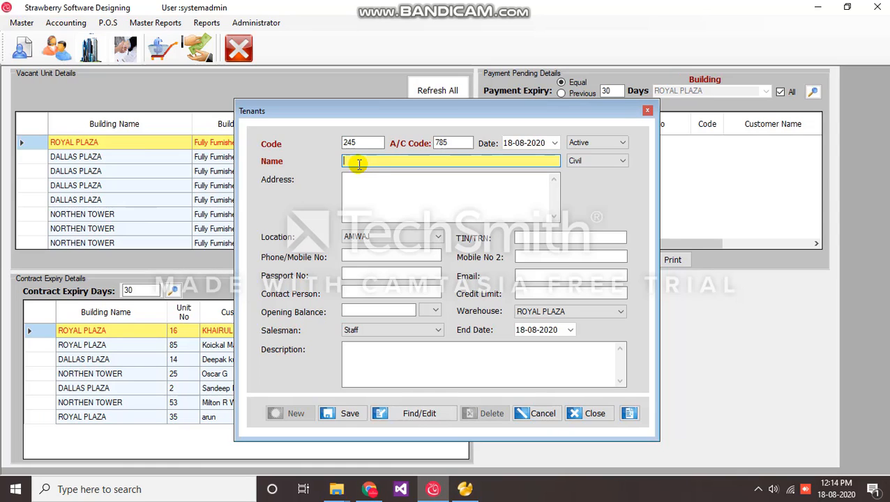
pyautogui.click(348, 415)
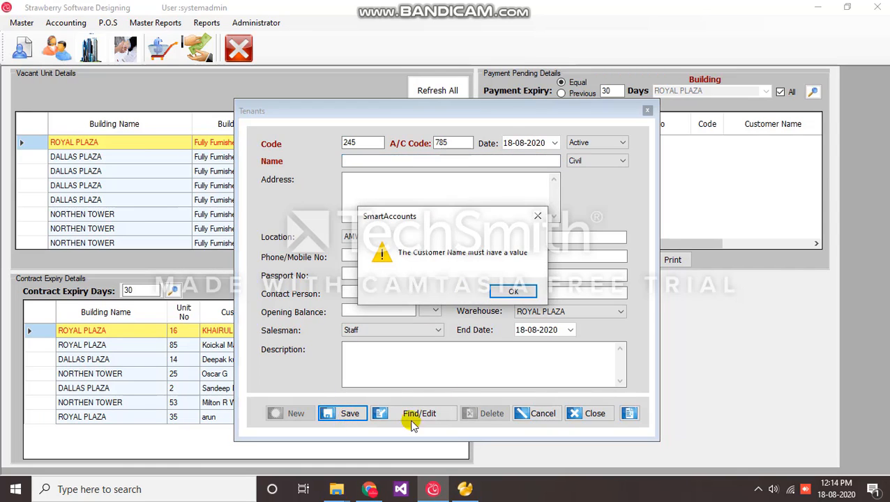
# - Find an existing tenant in the customer list, load the record to view its details, and close the Tenants form
pyautogui.click(447, 414)
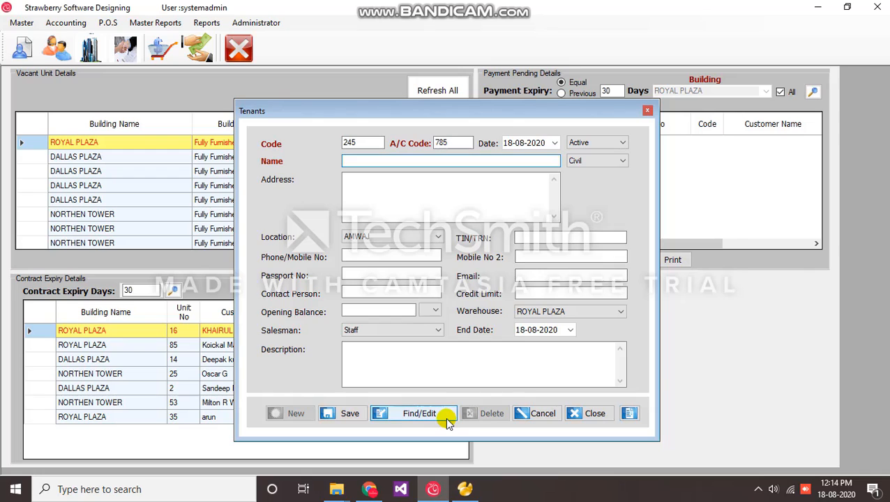
pyautogui.scroll(-5, 395, 293)
pyautogui.scroll(4, 396, 293)
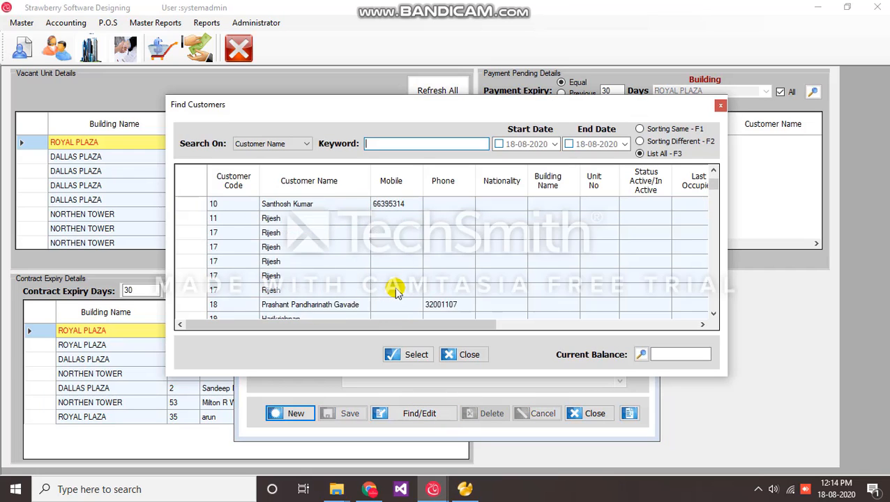
pyautogui.doubleClick(369, 245)
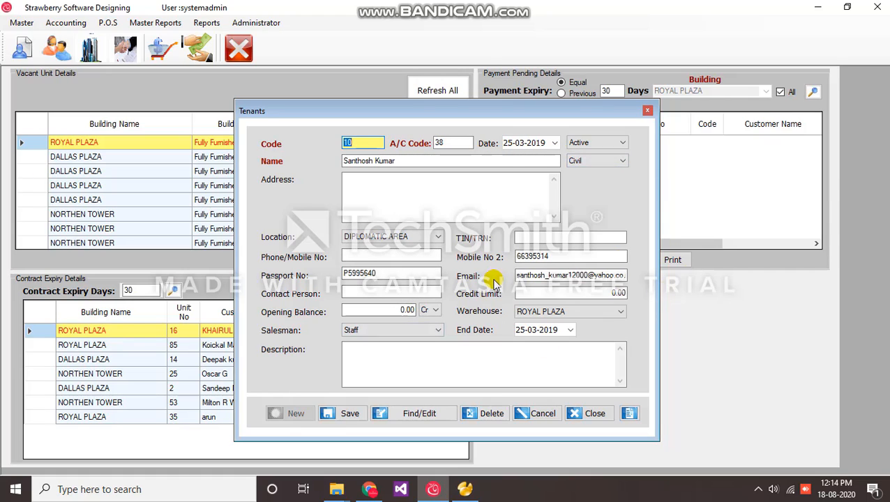
pyautogui.click(589, 413)
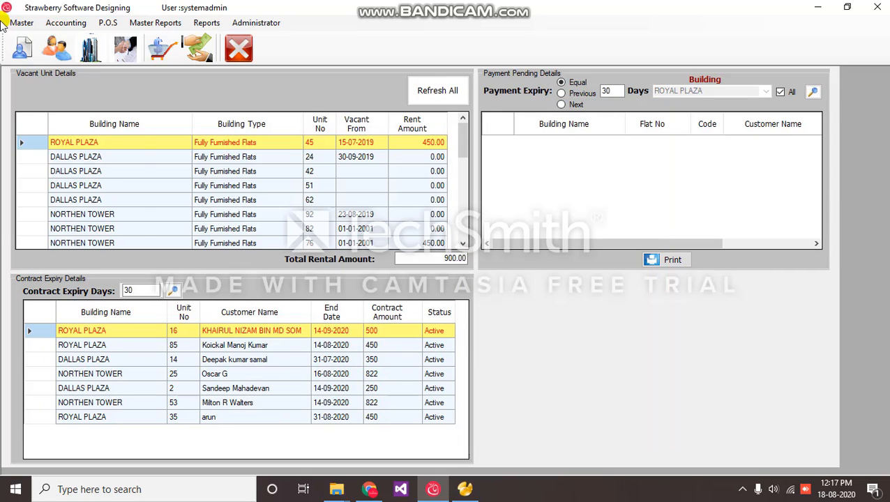
# - Open the Tenant Registration form for contracts and start a new contract record
pyautogui.click(18, 23)
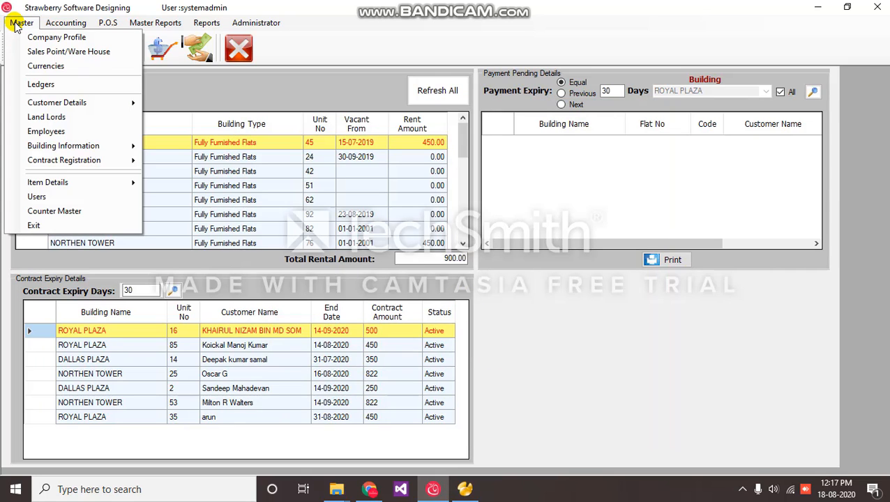
pyautogui.moveTo(80, 164)
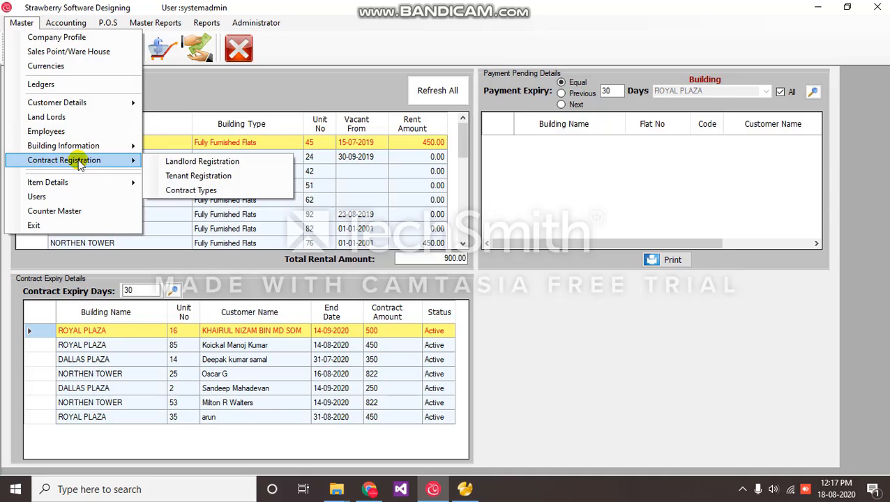
pyautogui.click(187, 178)
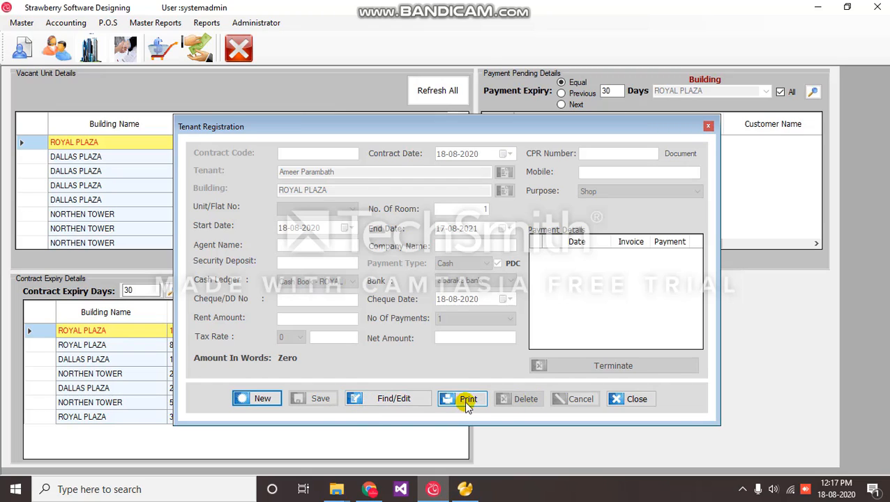
pyautogui.click(262, 402)
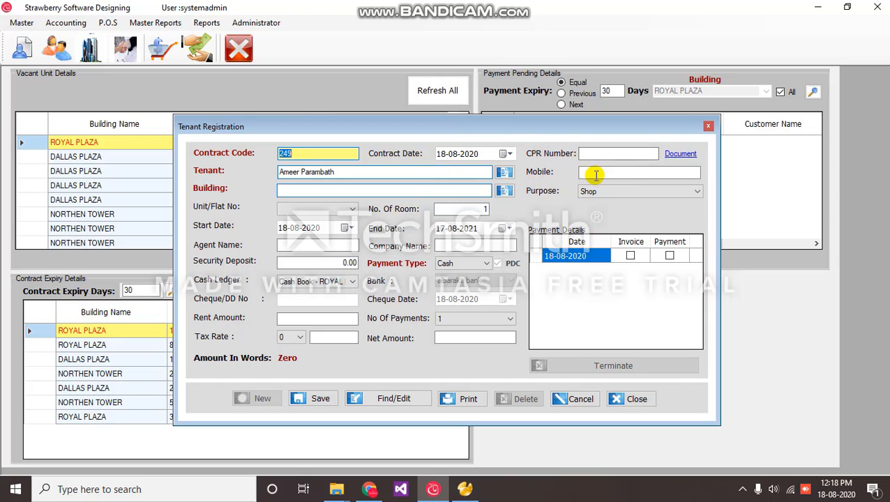
# - Browse the customer list available for the contract's tenant and view the linked Tenants form without choosing anyone
pyautogui.doubleClick(353, 172)
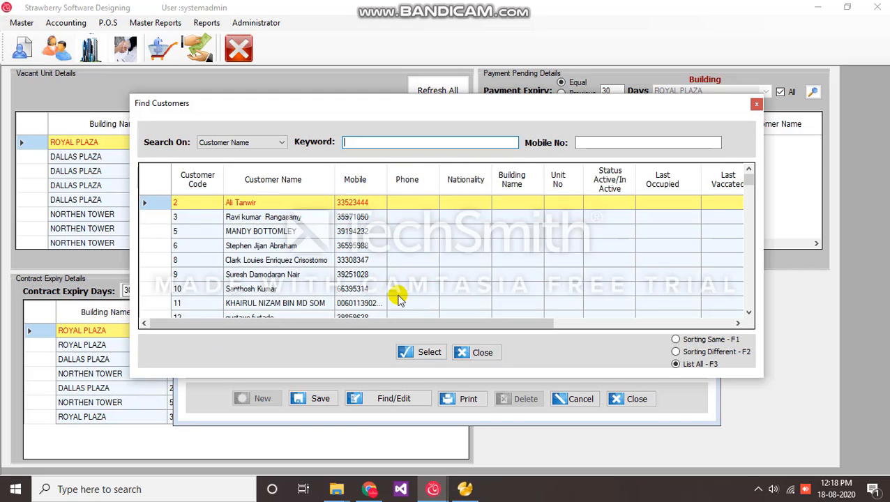
pyautogui.scroll(-20, 398, 297)
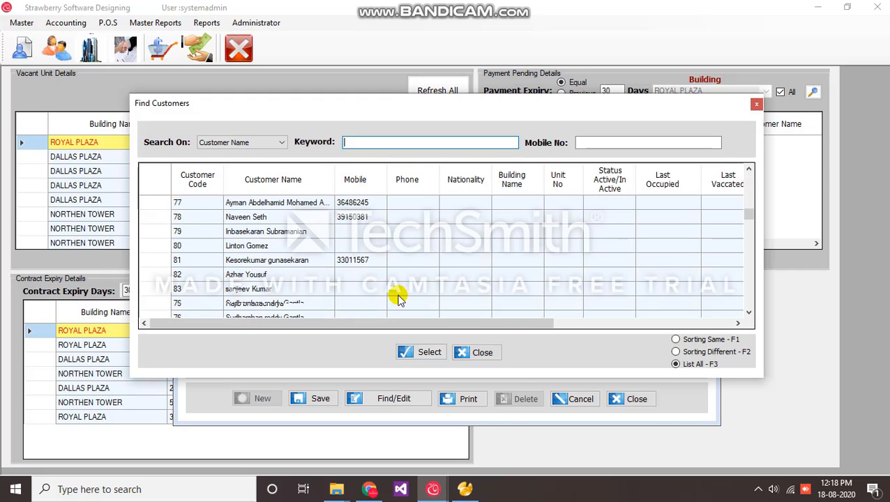
pyautogui.scroll(-1, 399, 298)
pyautogui.click(477, 352)
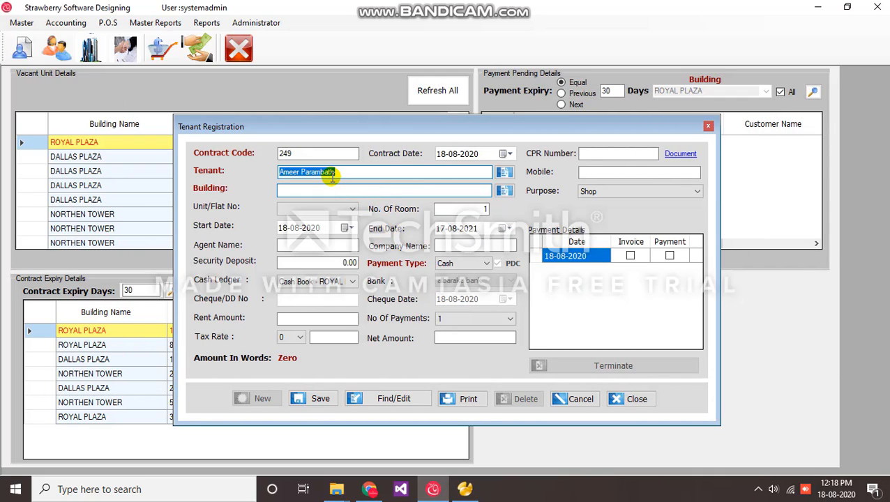
pyautogui.click(505, 176)
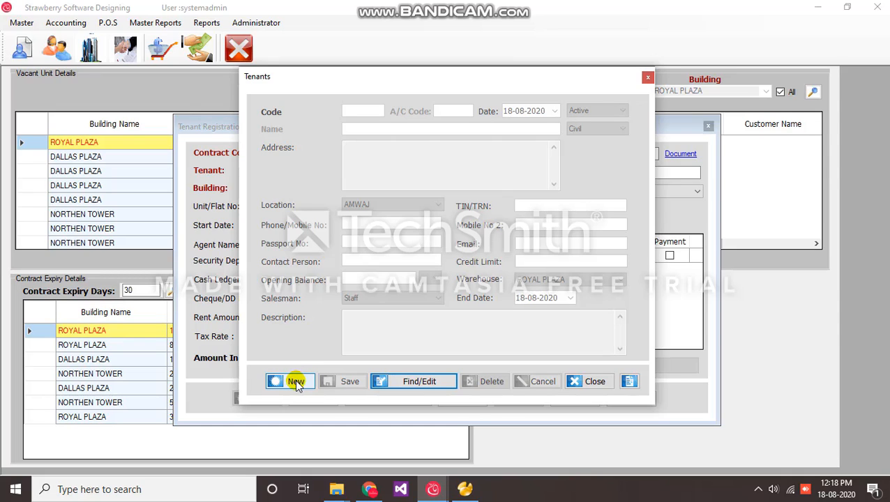
pyautogui.click(647, 76)
# - Choose the last customer in the customer list as the contract's tenant
pyautogui.doubleClick(340, 174)
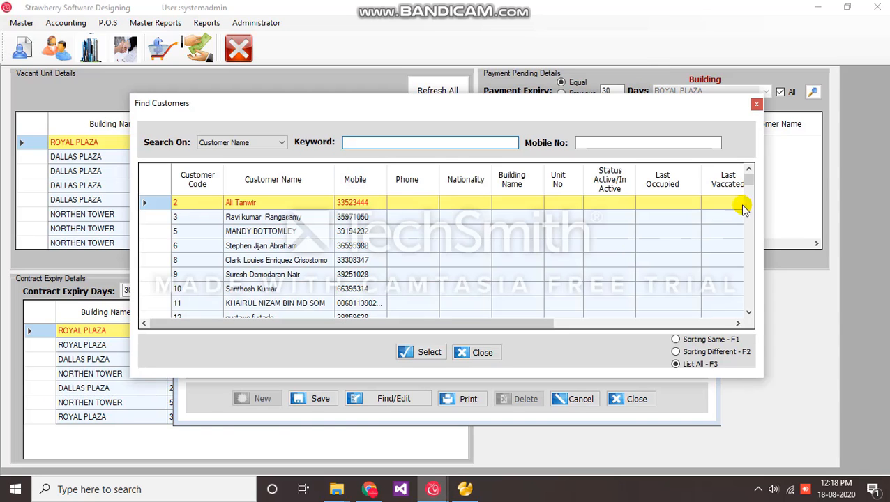
pyautogui.moveTo(750, 194); pyautogui.dragTo(760, 314)
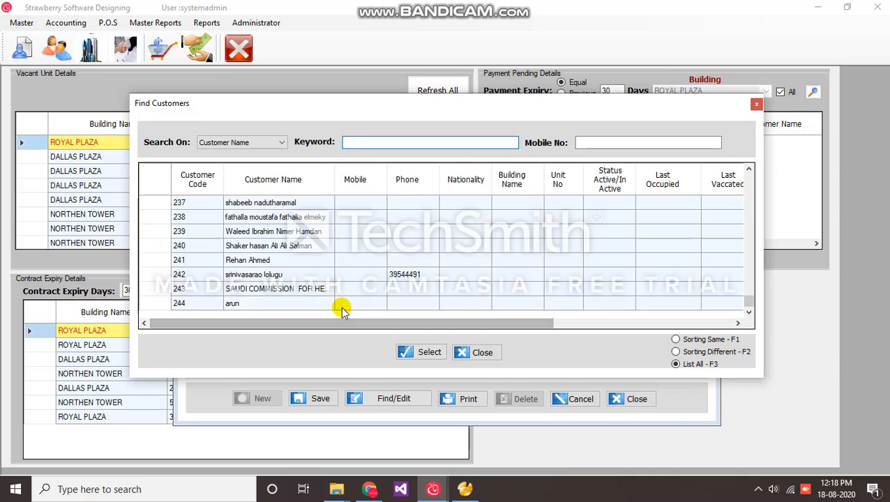
pyautogui.click(341, 304)
pyautogui.click(426, 353)
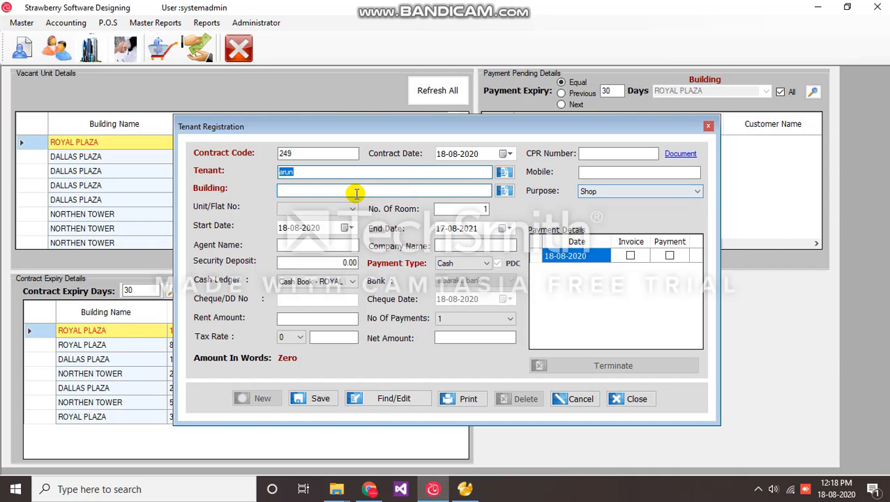
# - Set the contract's building to NORTH TOWER-2 from the list of registered buildings
pyautogui.click(330, 192)
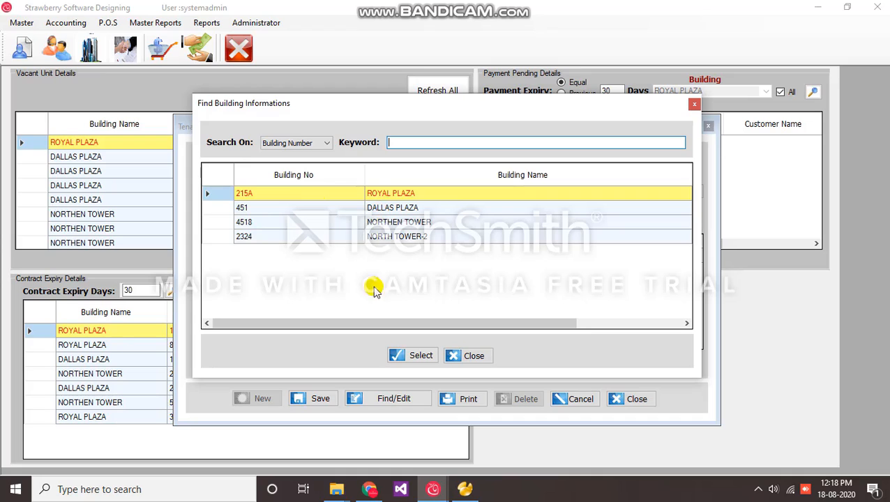
pyautogui.click(402, 237)
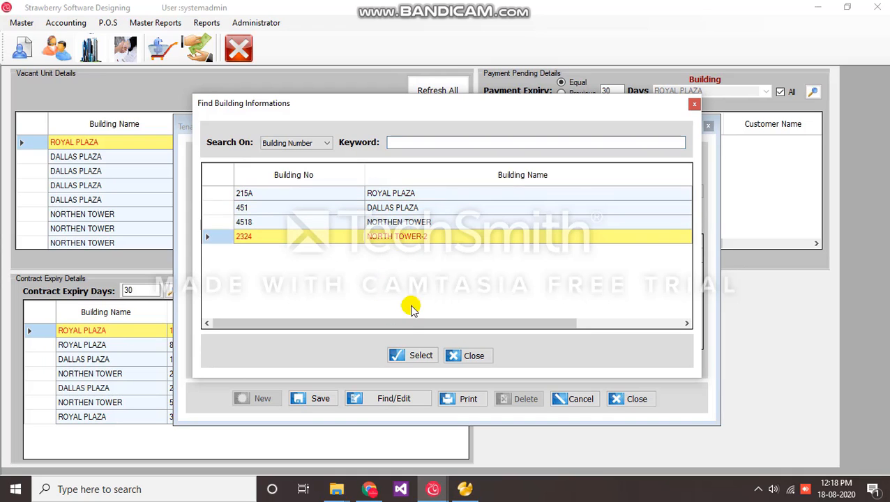
pyautogui.click(417, 356)
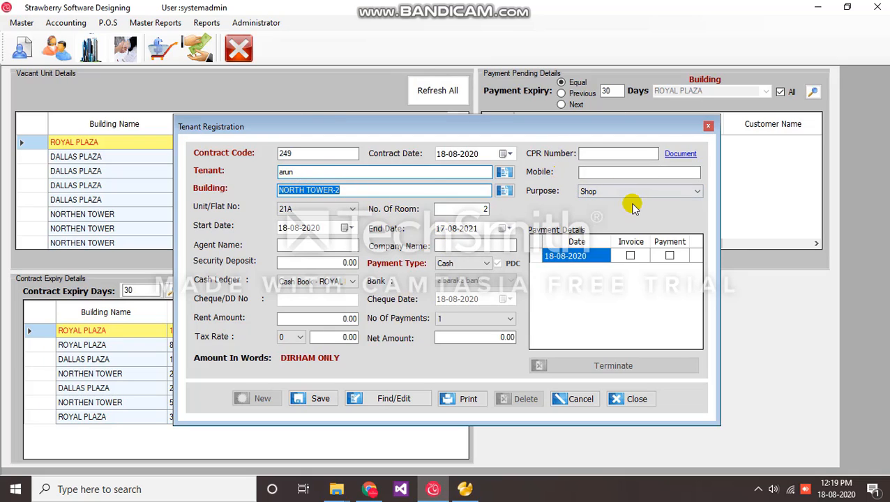
# - View the Documents window linked to the contract and close it
pyautogui.click(681, 155)
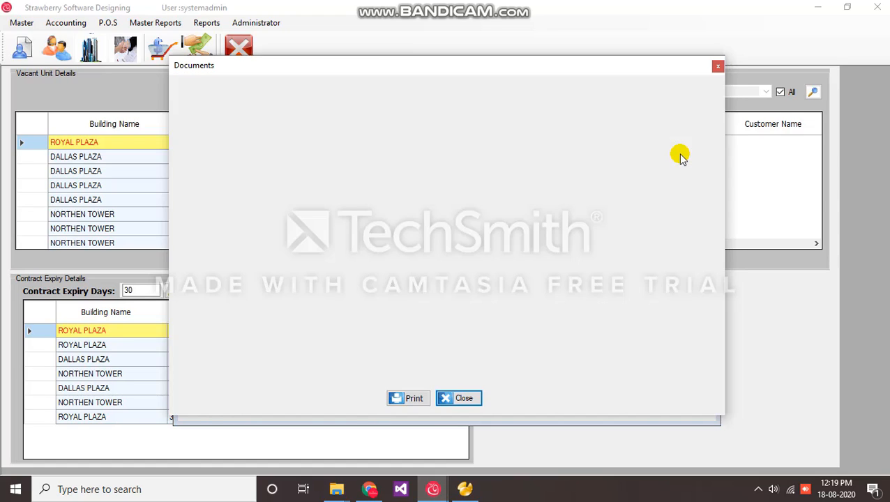
pyautogui.click(718, 66)
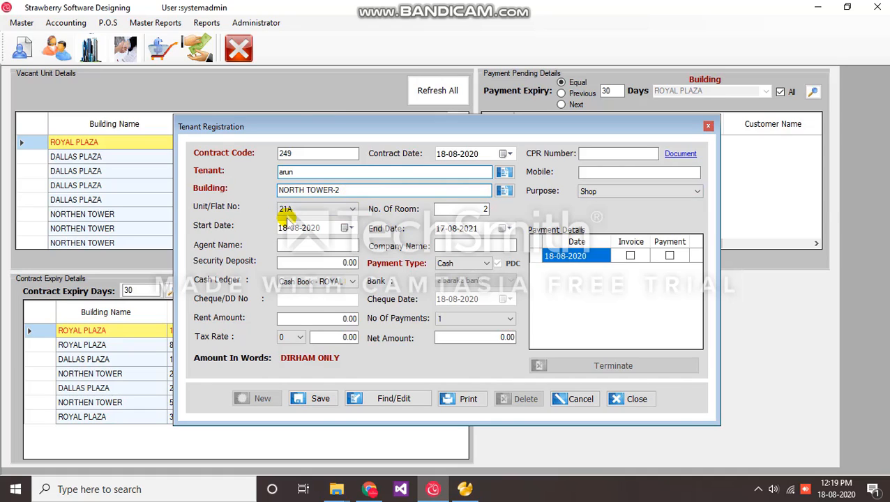
# - Set the contract's unit/flat number to 26 and its purpose to Residense
pyautogui.click(323, 210)
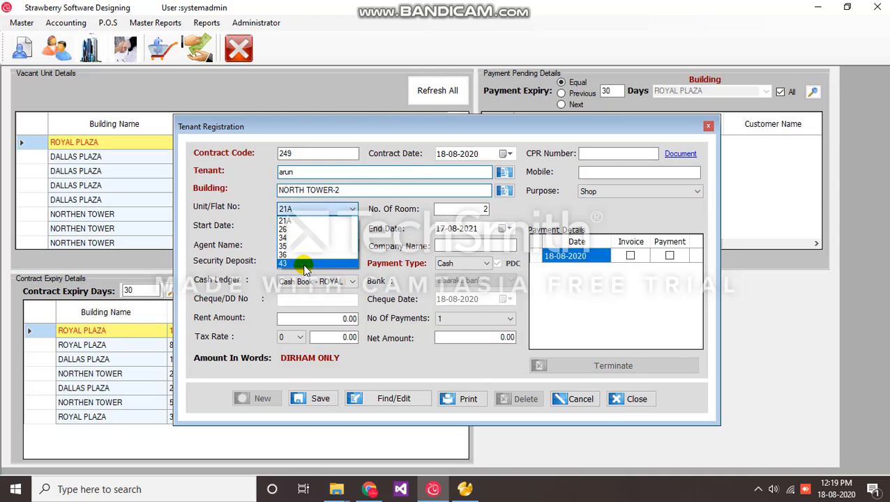
pyautogui.click(299, 221)
pyautogui.click(310, 209)
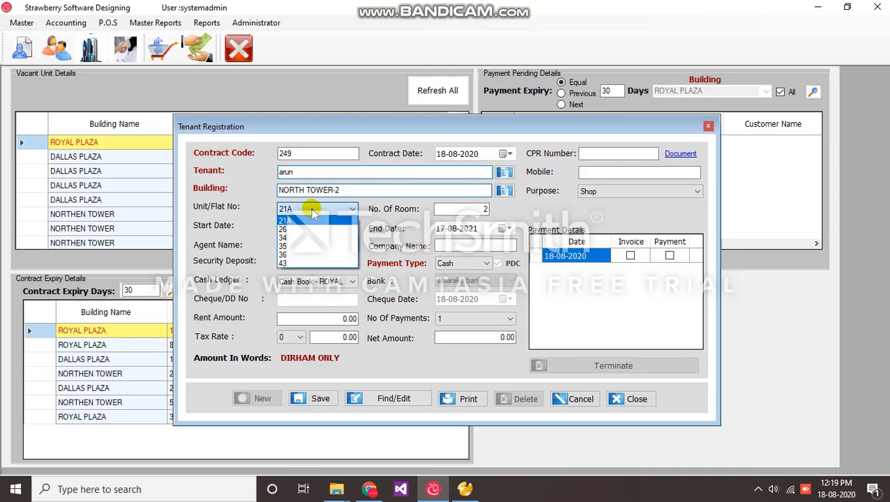
pyautogui.click(314, 231)
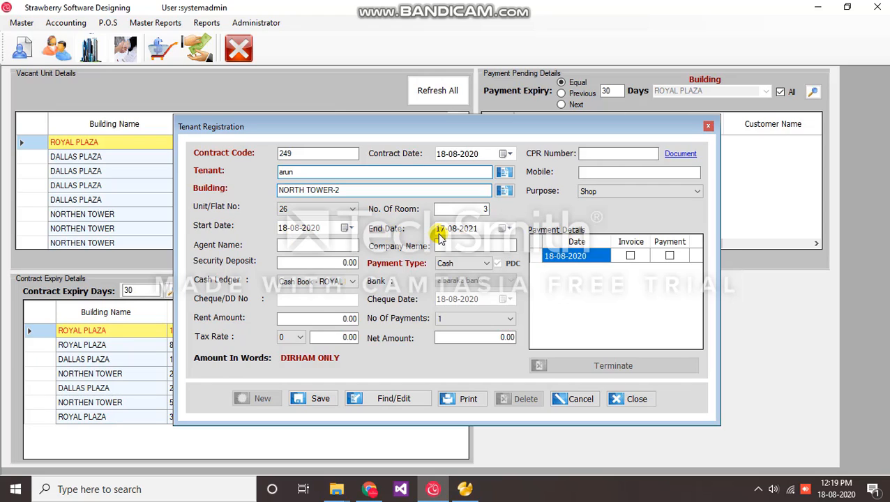
pyautogui.click(635, 193)
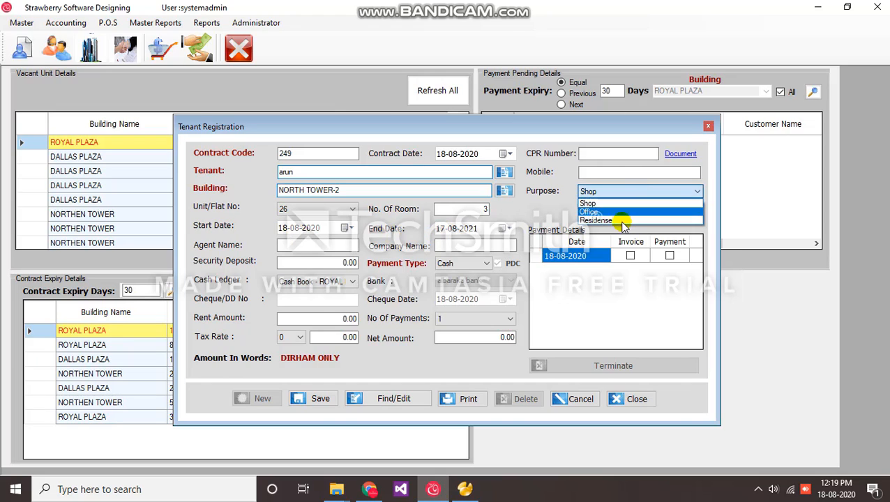
pyautogui.click(617, 220)
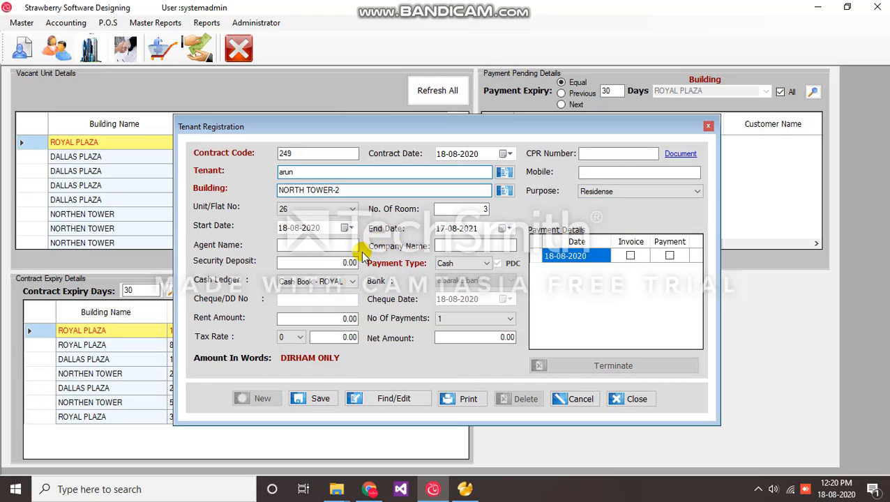
# - Set the contract's start date to 01-08-2020 and its end date to 31-07-2021
pyautogui.click(286, 244)
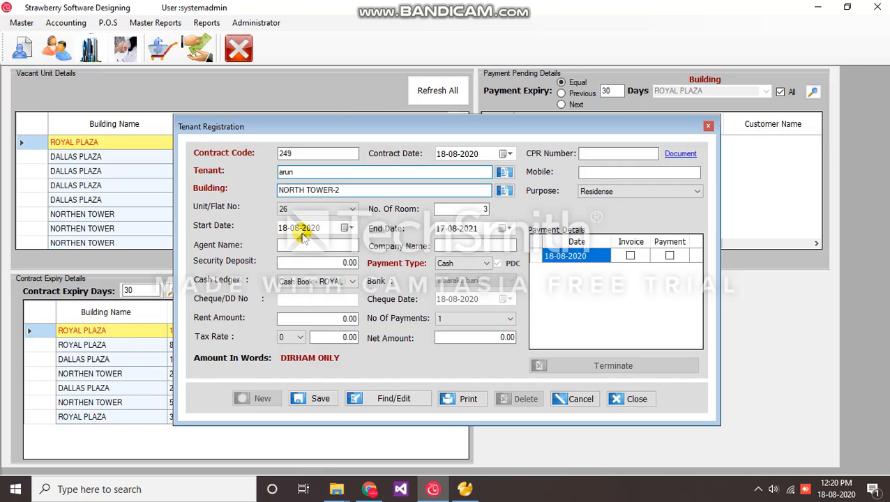
pyautogui.click(283, 230)
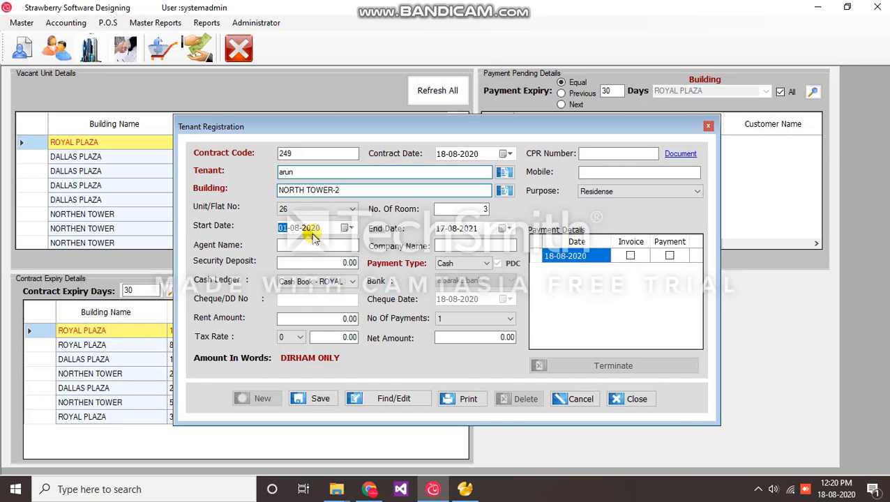
pyautogui.click(454, 231)
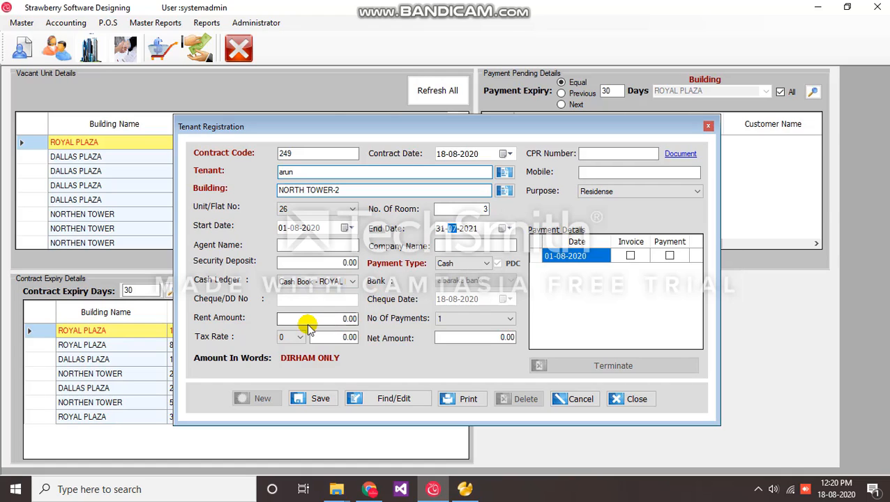
# - Try units 43 and 34 as the contract's unit/flat number and set it back to 26
pyautogui.click(351, 210)
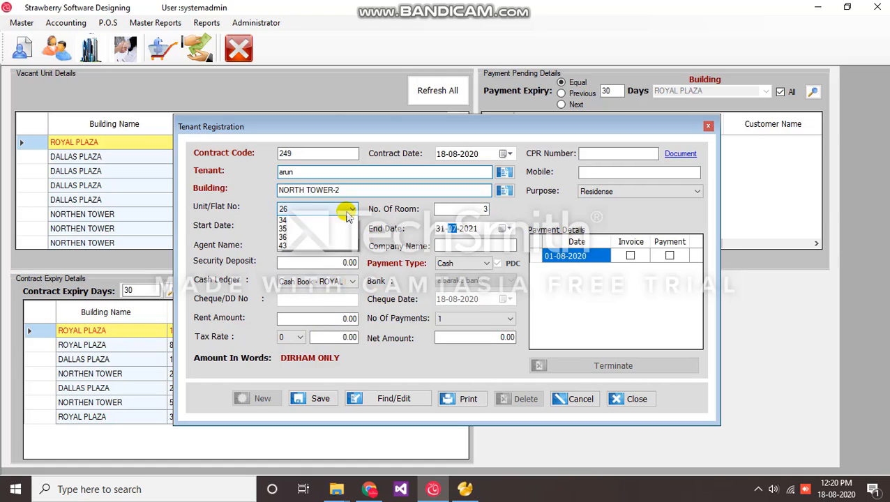
pyautogui.click(297, 267)
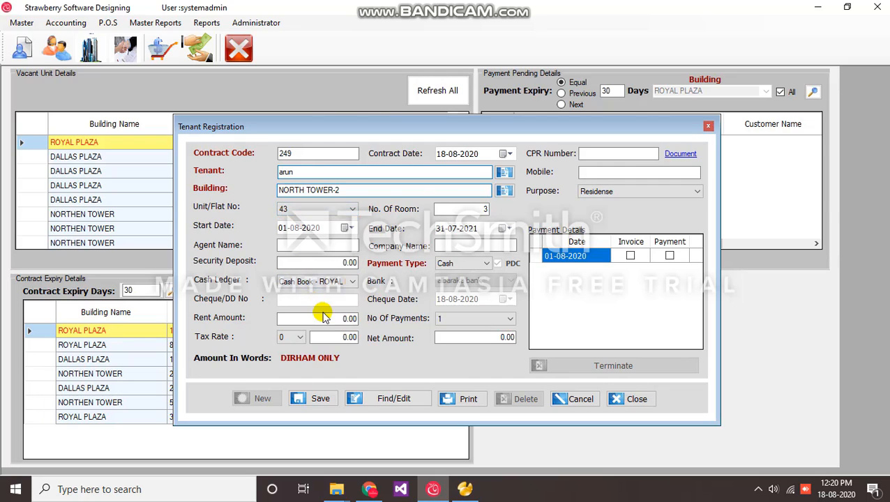
pyautogui.click(325, 319)
pyautogui.click(352, 209)
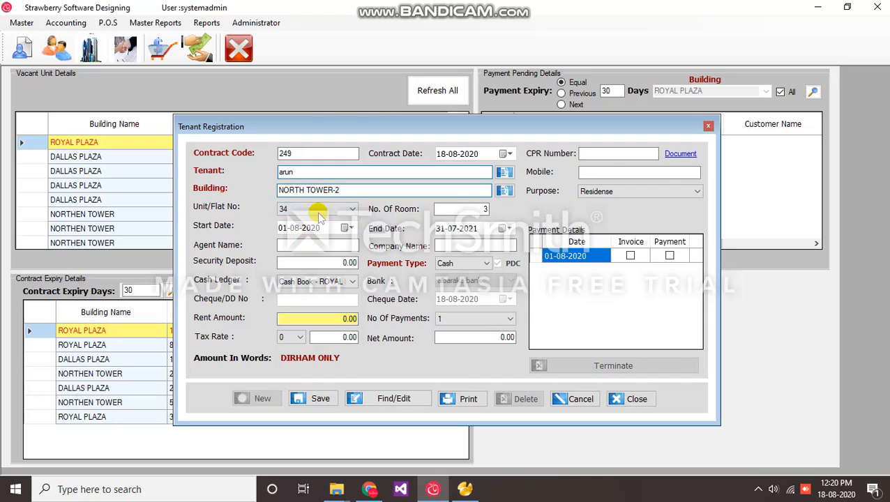
pyautogui.click(317, 209)
pyautogui.click(321, 231)
# - Set the contract's rent amount to 200 and its number of payments to 12, and cancel the unsaved contract entry
pyautogui.click(343, 318)
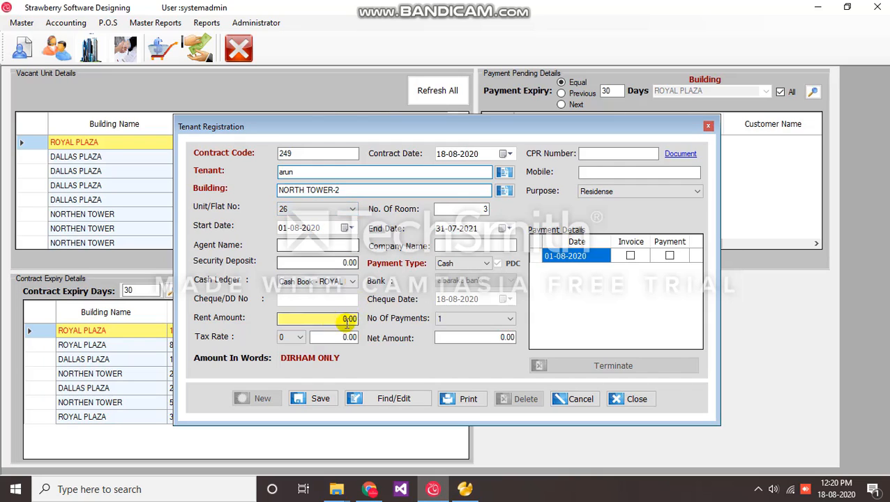
pyautogui.write('2')
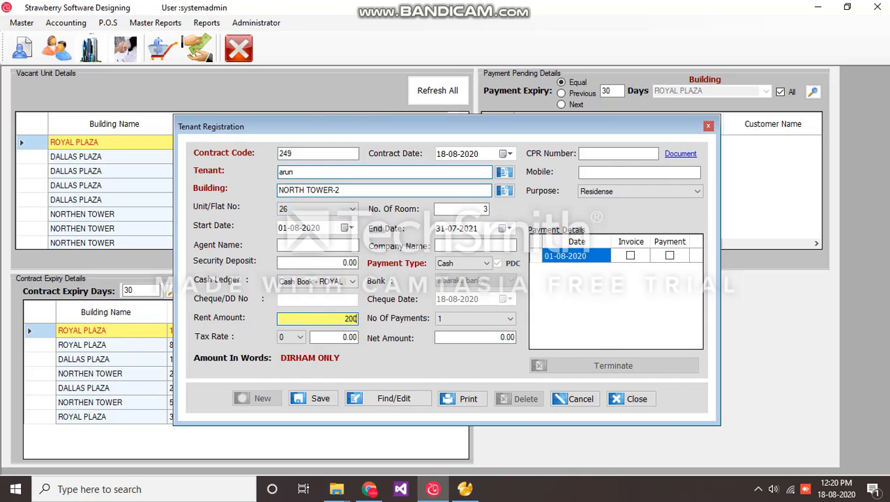
pyautogui.press('Tab')
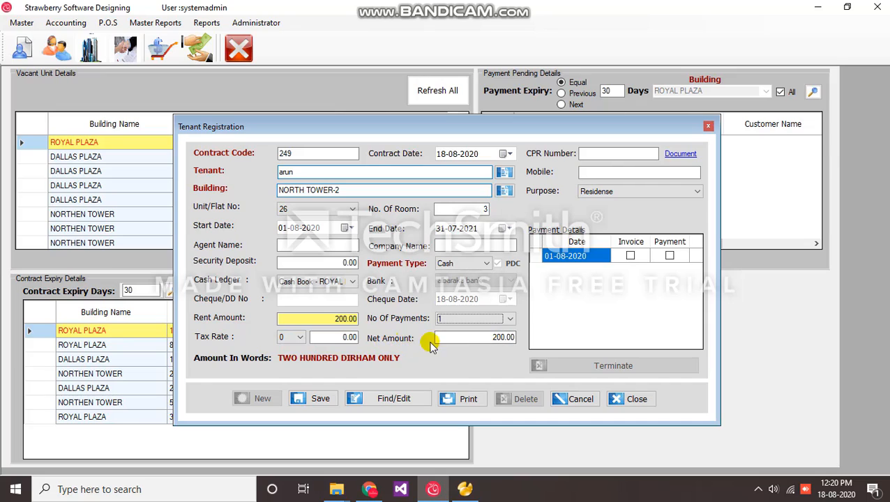
pyautogui.click(483, 321)
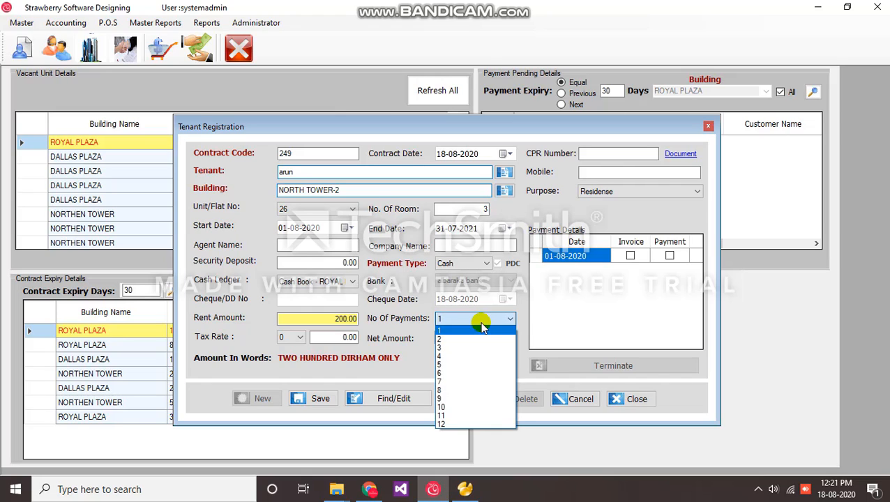
pyautogui.click(471, 423)
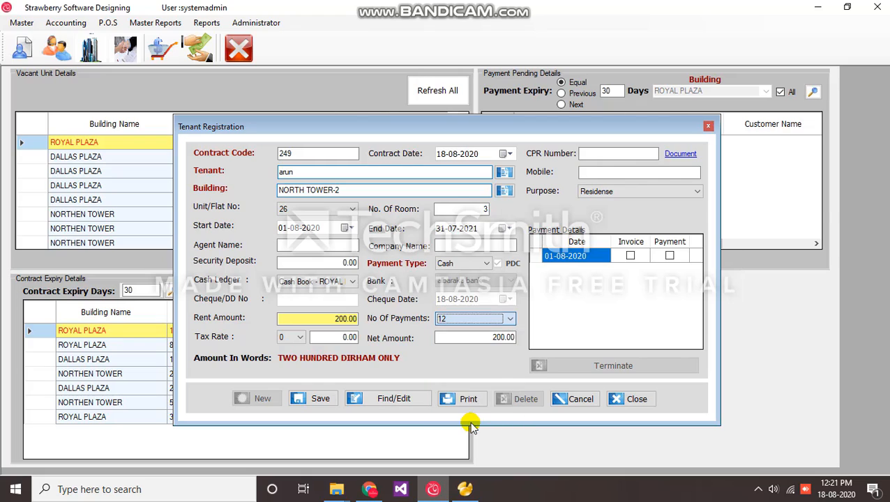
pyautogui.click(465, 337)
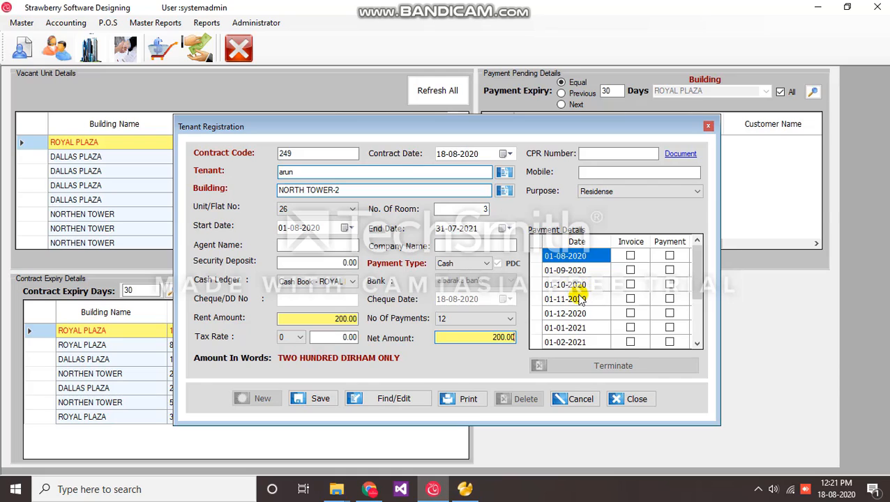
pyautogui.press('Return')
pyautogui.click(534, 295)
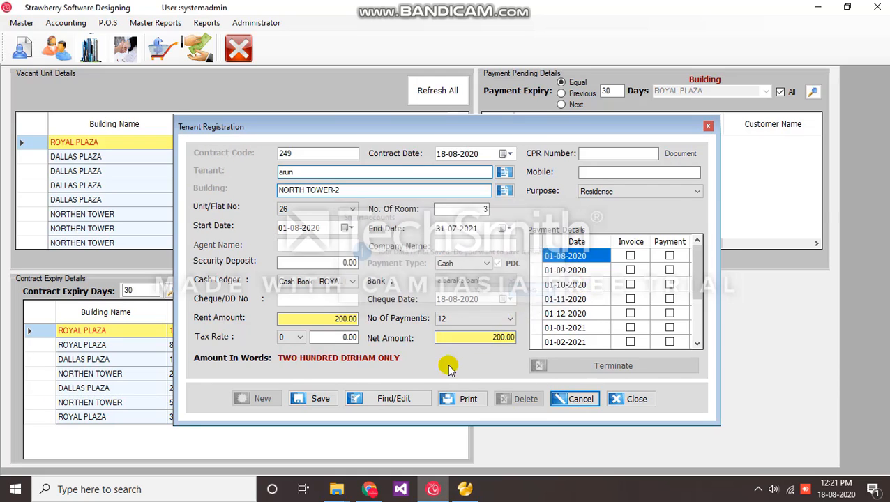
# - View the registered DALLAS PLAZA unit 61 contract through the contract search and close Tenant Registration
pyautogui.click(408, 399)
pyautogui.moveTo(683, 180); pyautogui.dragTo(695, 307)
pyautogui.doubleClick(382, 293)
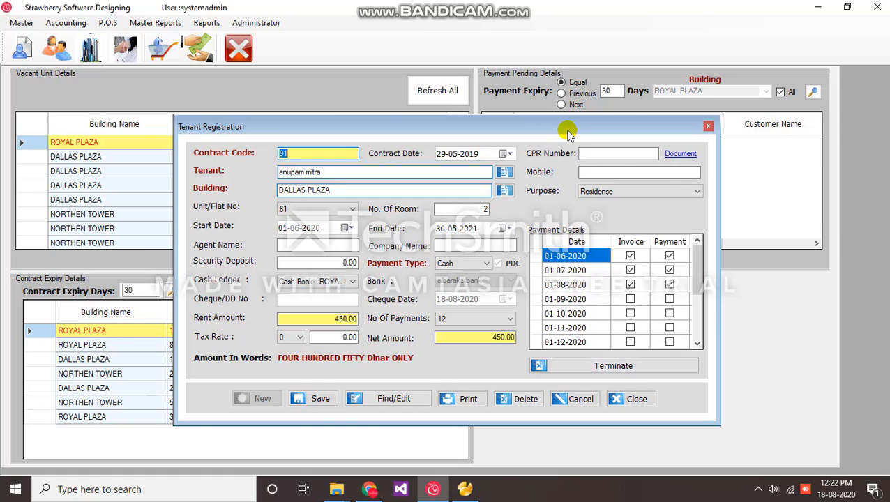
pyautogui.click(580, 399)
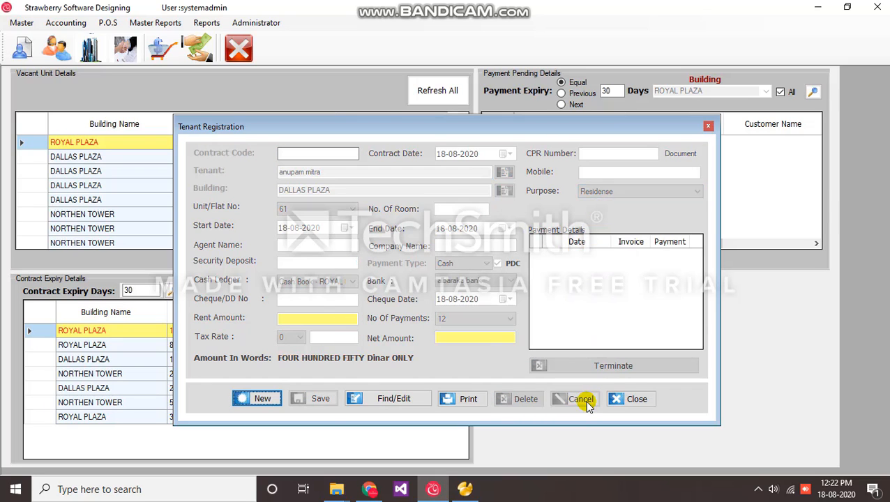
pyautogui.click(636, 399)
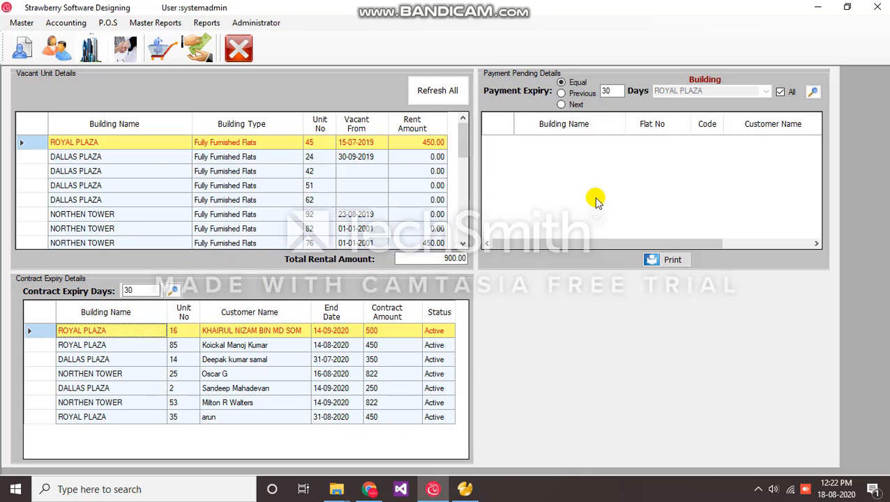
# - Refresh the dashboard and review the vacant units and the contract expiry details
pyautogui.click(455, 90)
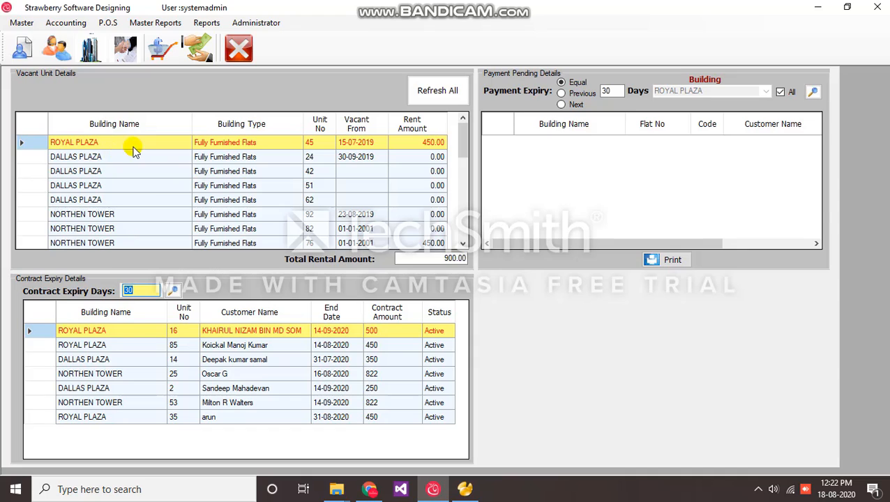
pyautogui.click(102, 156)
pyautogui.click(102, 144)
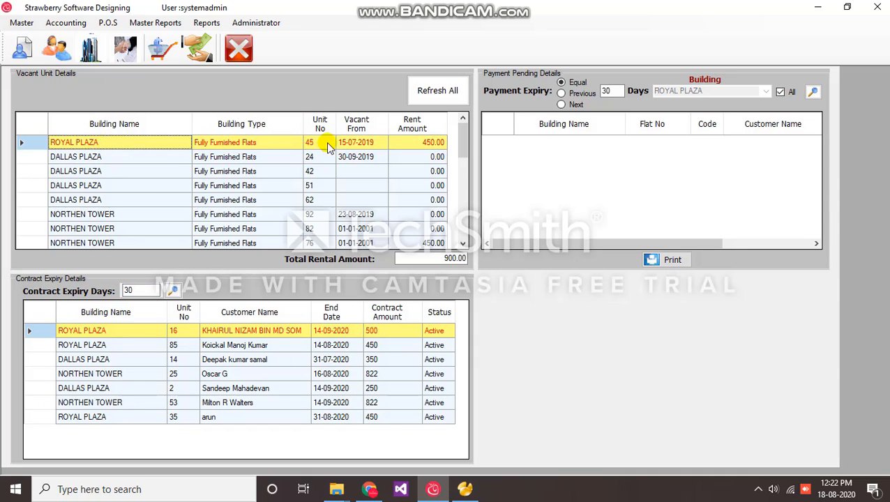
pyautogui.click(277, 143)
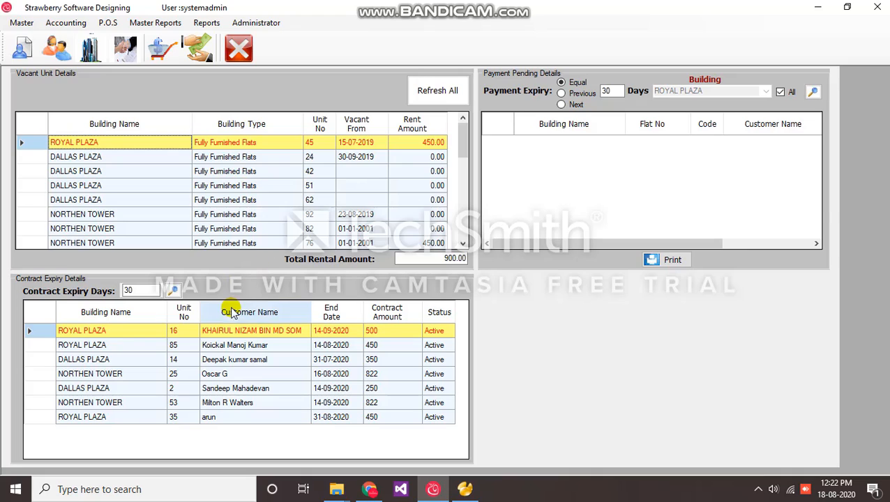
pyautogui.click(147, 292)
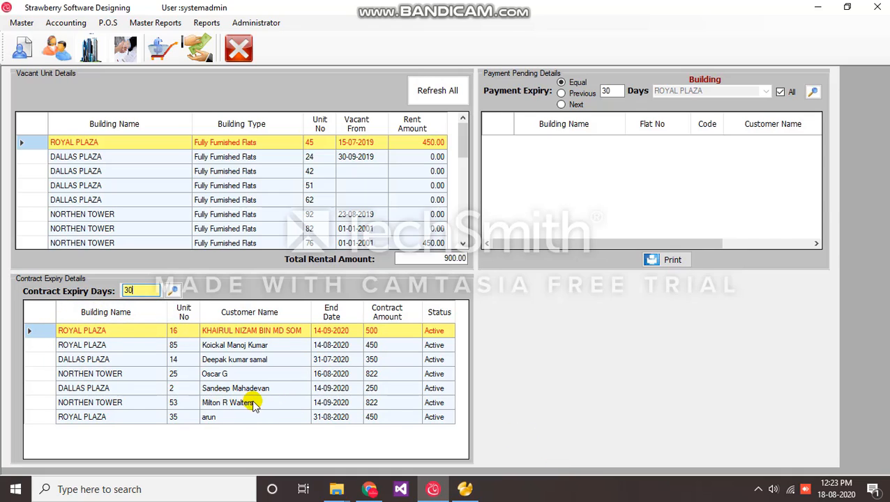
# - List the pending payments of all buildings for the previous 30 days
pyautogui.click(561, 93)
pyautogui.click(562, 82)
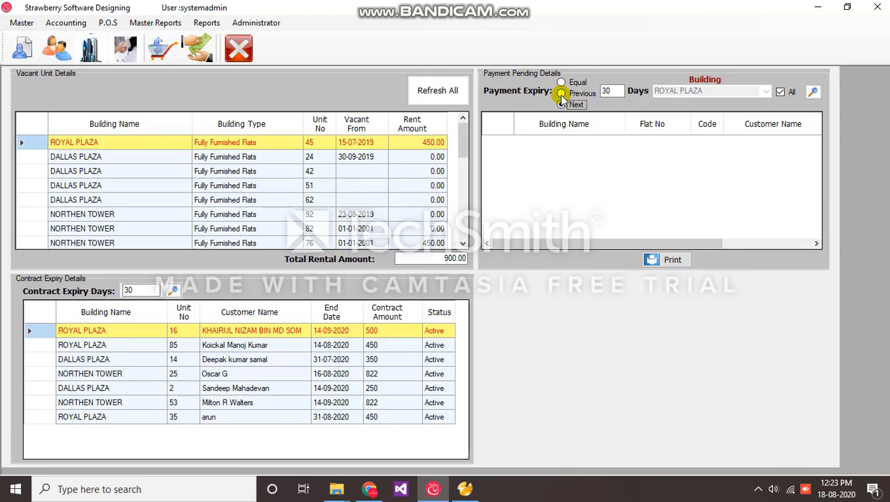
pyautogui.click(618, 90)
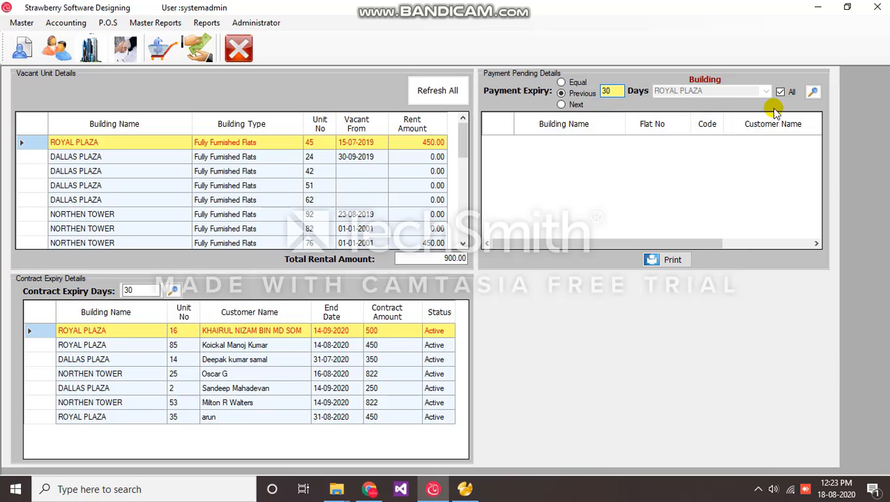
pyautogui.click(812, 91)
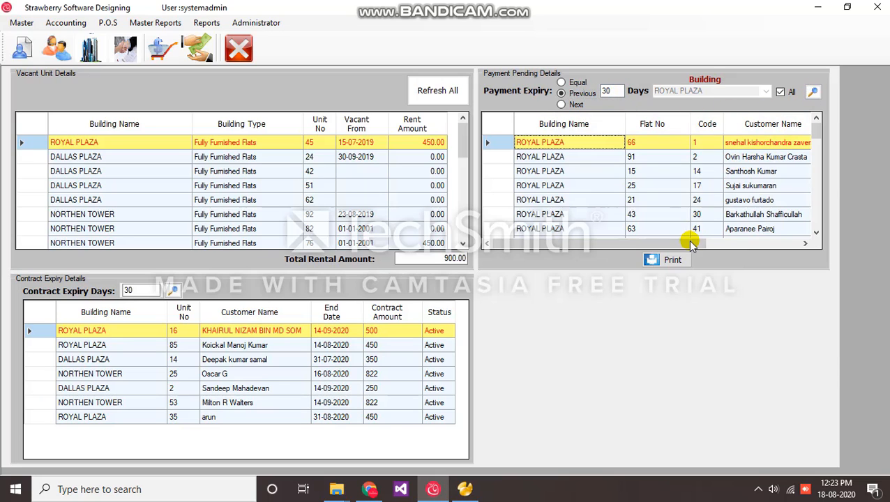
pyautogui.moveTo(700, 244); pyautogui.dragTo(645, 248)
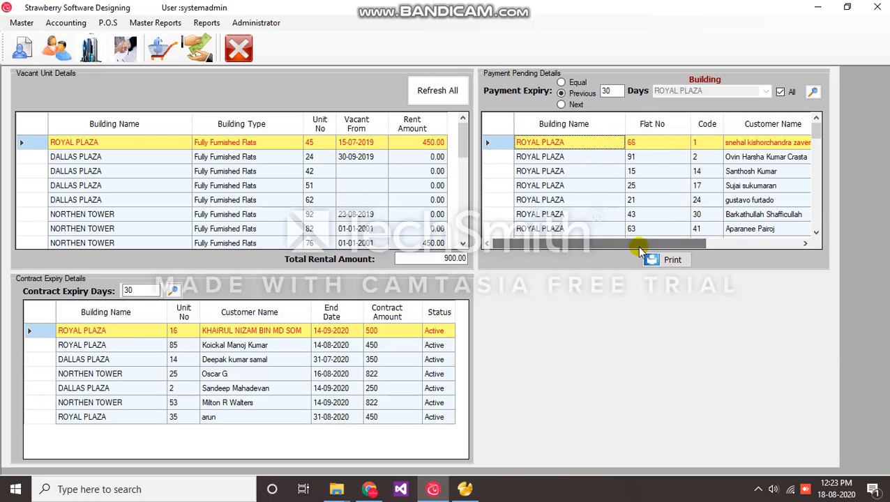
# - Generate the printable pending payment report, look through its first page and close it
pyautogui.click(668, 266)
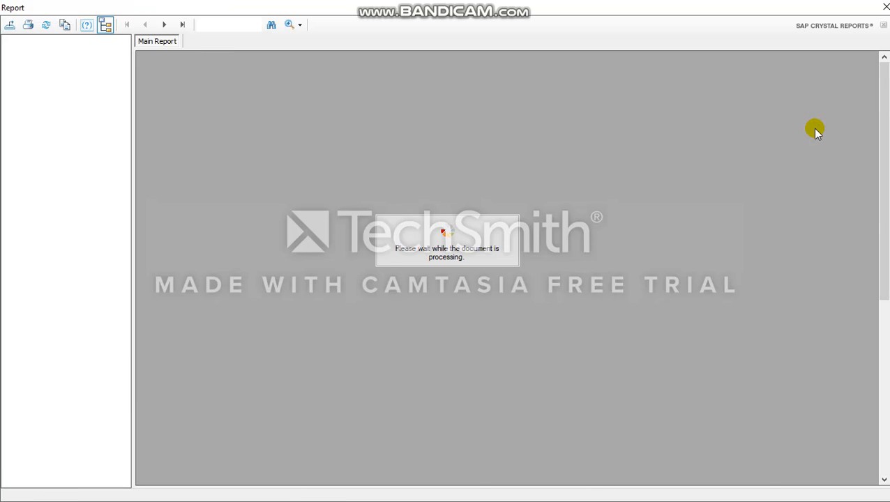
pyautogui.scroll(-3, 550, 390)
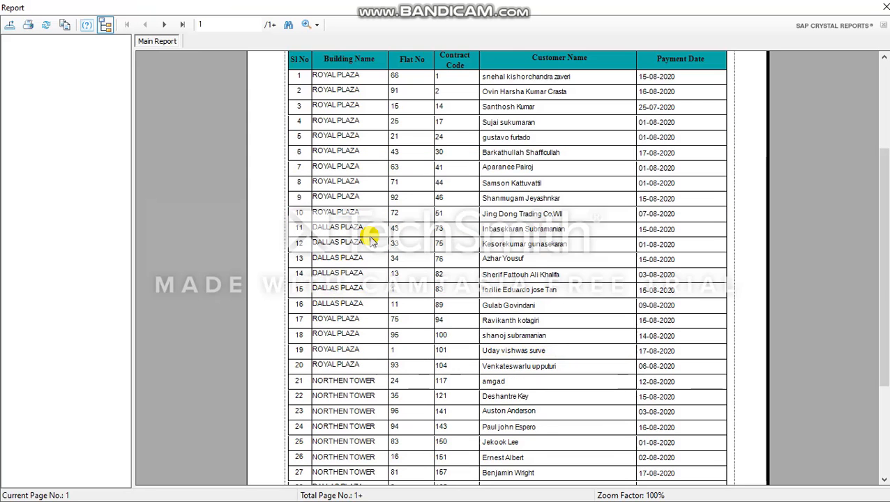
pyautogui.scroll(3, 318, 239)
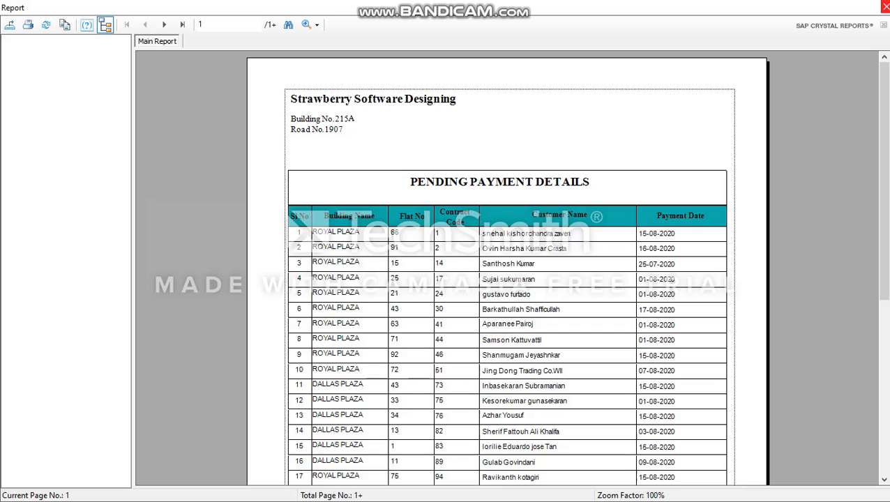
pyautogui.click(885, 7)
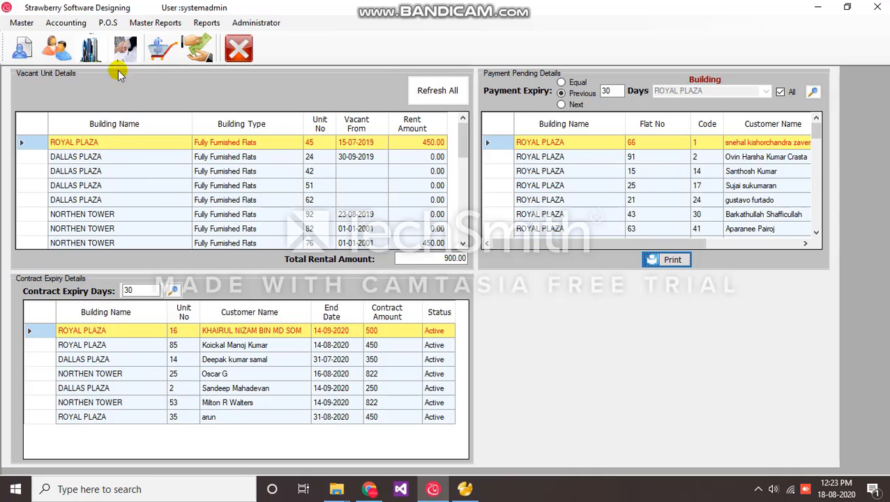
# - Find the ROYAL PLAZA unit 35 contract by customer name in Tenant Registration, open it and move the form clear of the dashboard lists
pyautogui.click(22, 22)
pyautogui.moveTo(93, 161)
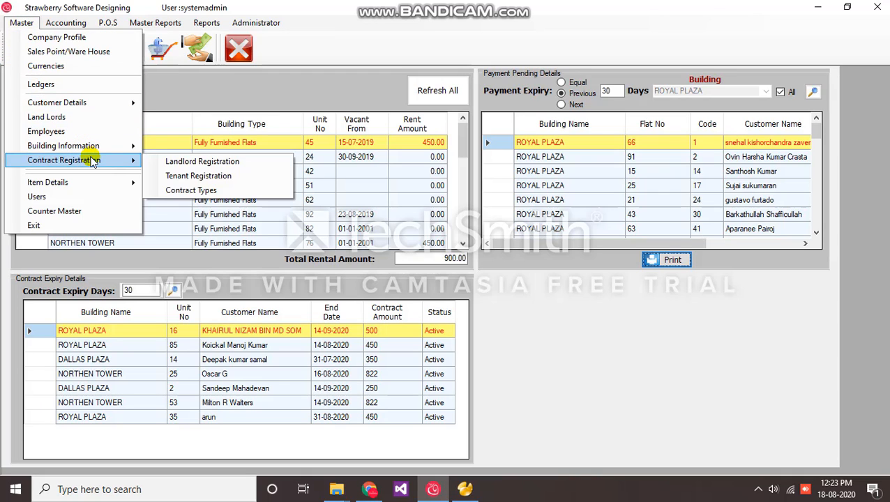
pyautogui.click(209, 175)
pyautogui.click(391, 398)
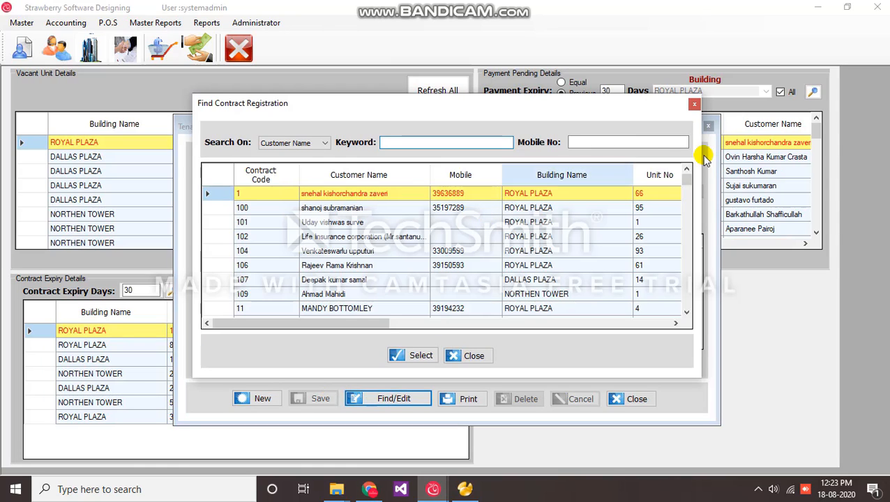
pyautogui.write('ARUN')
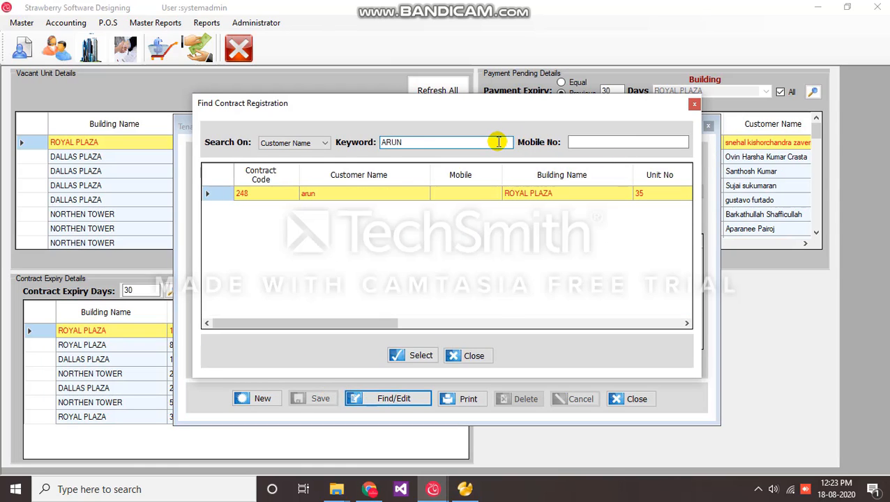
pyautogui.click(415, 355)
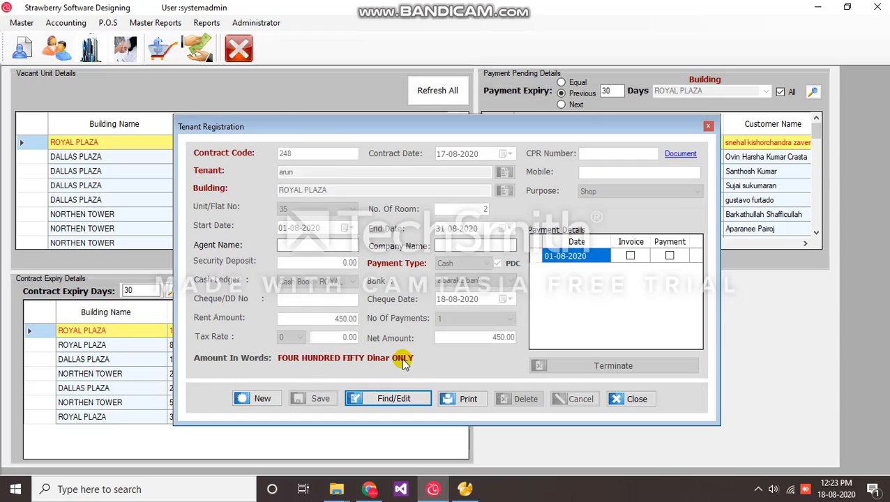
pyautogui.click(454, 229)
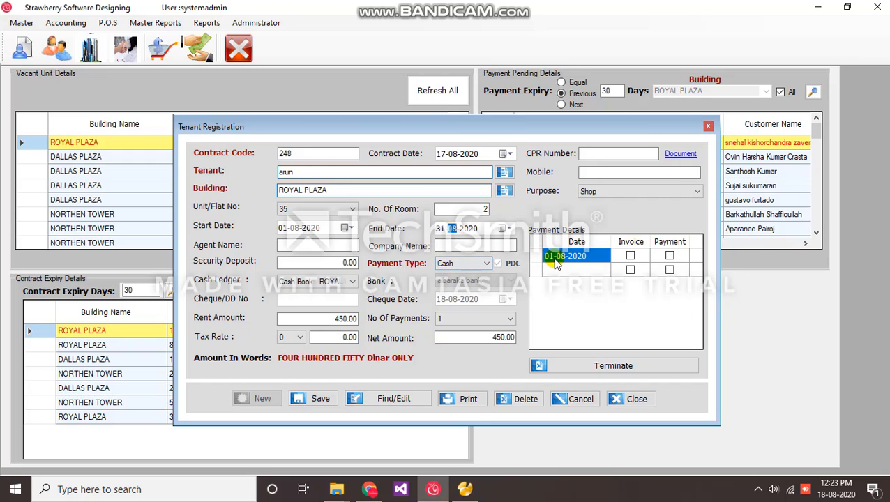
pyautogui.moveTo(499, 124); pyautogui.dragTo(515, 173)
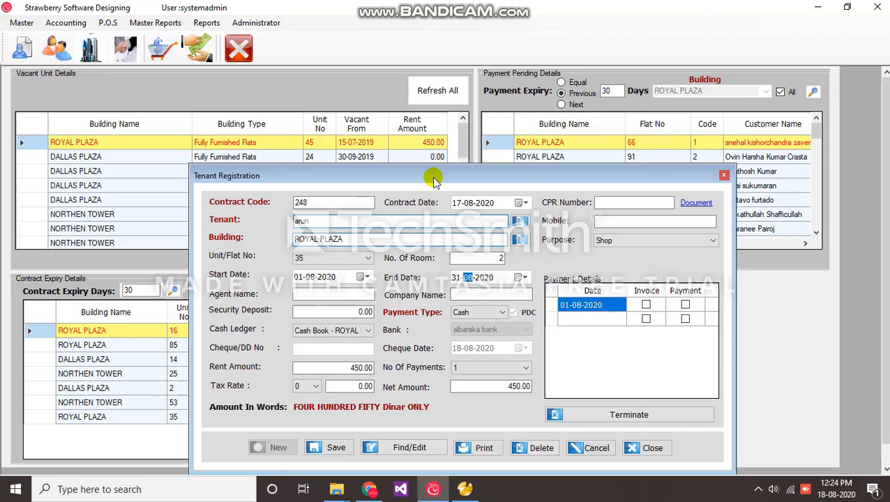
pyautogui.moveTo(438, 179); pyautogui.dragTo(327, 220)
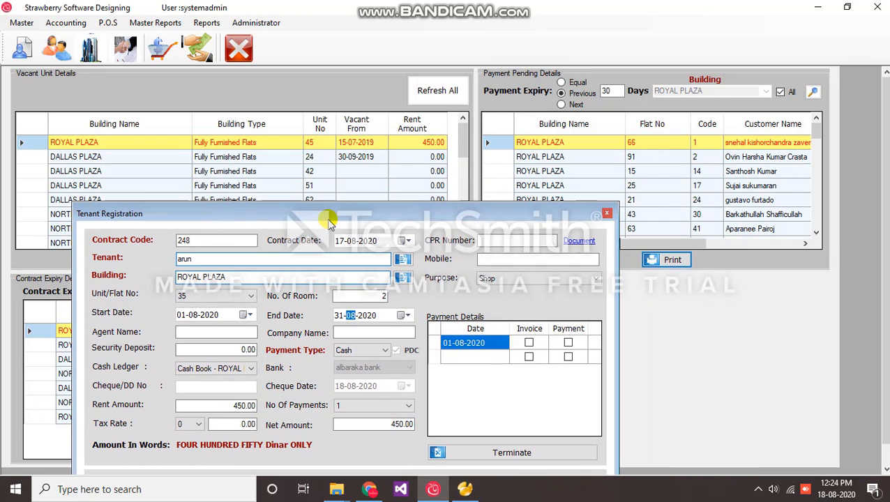
# - Open the Sales form, shift it beside the contract form and start a new sales invoice
pyautogui.click(159, 47)
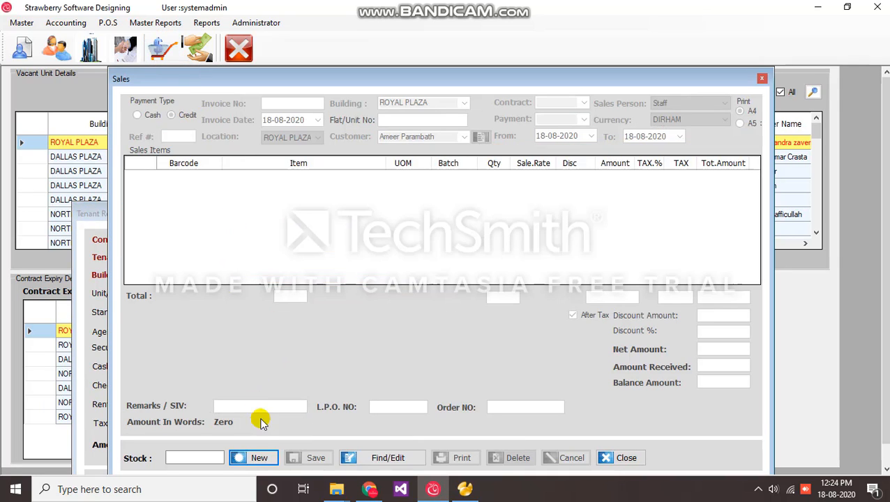
pyautogui.moveTo(240, 81); pyautogui.dragTo(308, 82)
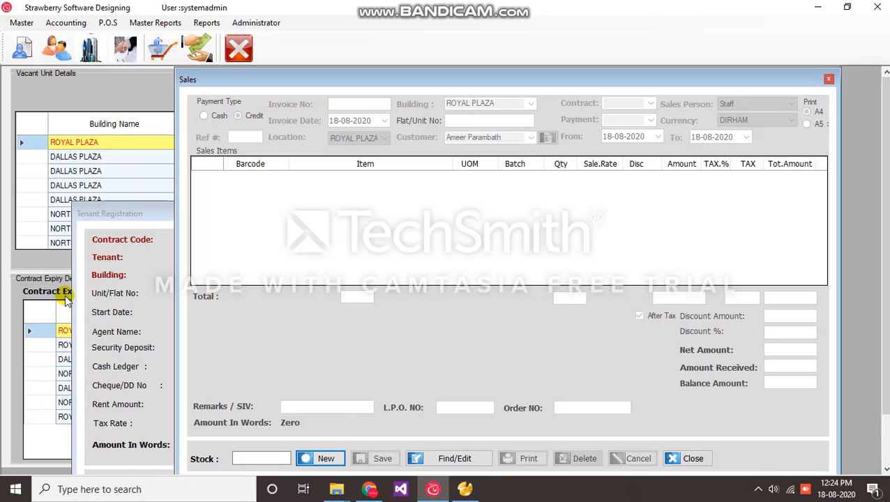
pyautogui.click(326, 458)
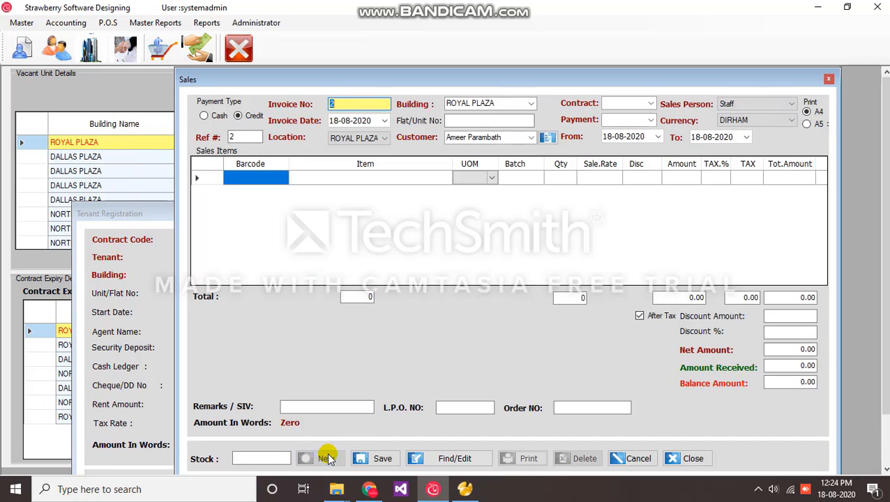
# - Keep ROYAL PLAZA as the invoice's building and load the tenant's rent details by entering flat number 35
pyautogui.click(532, 104)
pyautogui.click(533, 103)
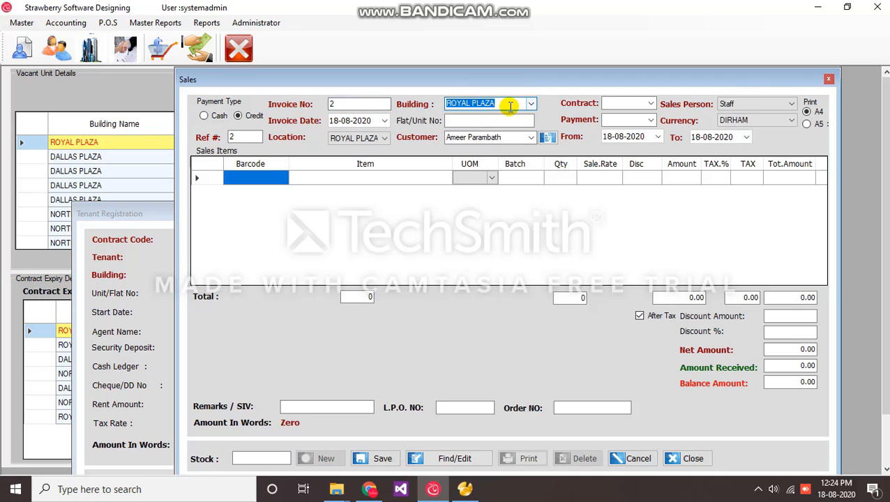
pyautogui.click(532, 105)
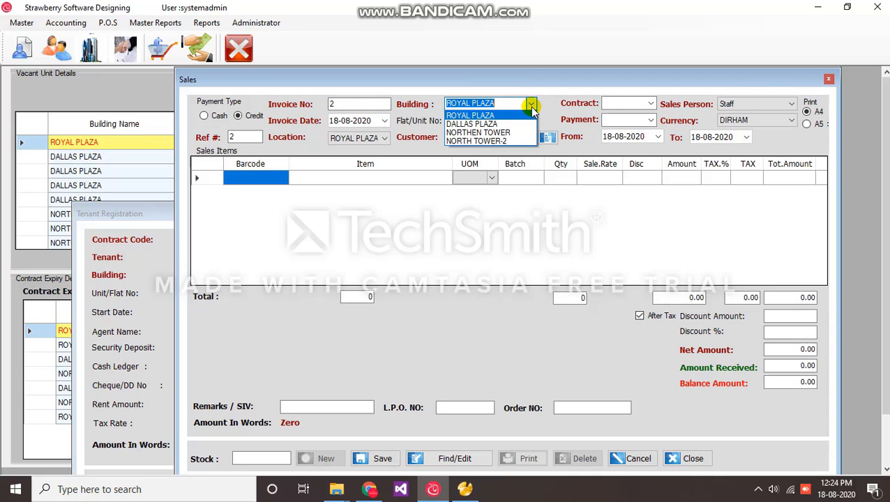
pyautogui.click(531, 104)
pyautogui.click(125, 221)
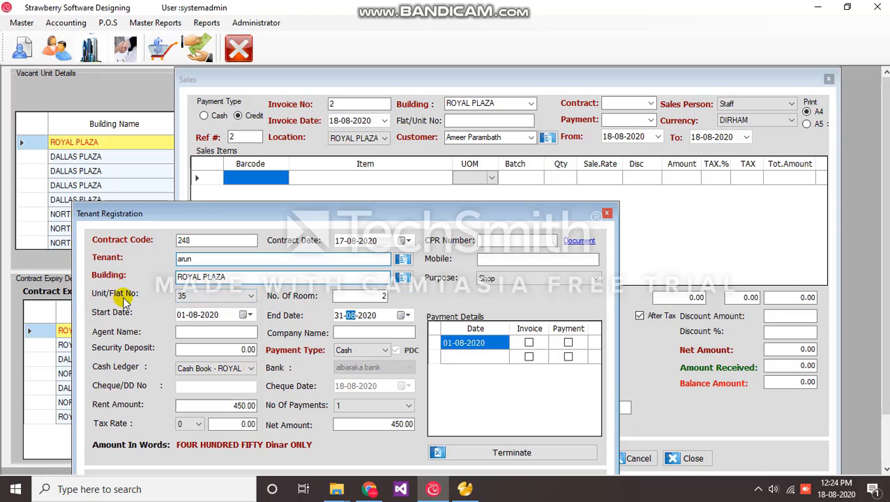
pyautogui.click(464, 79)
pyautogui.click(461, 122)
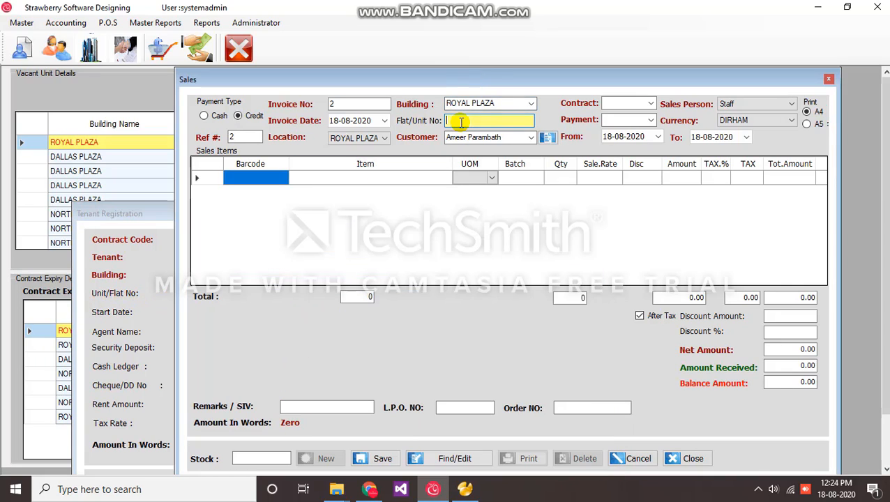
pyautogui.write('35')
pyautogui.press('Return')
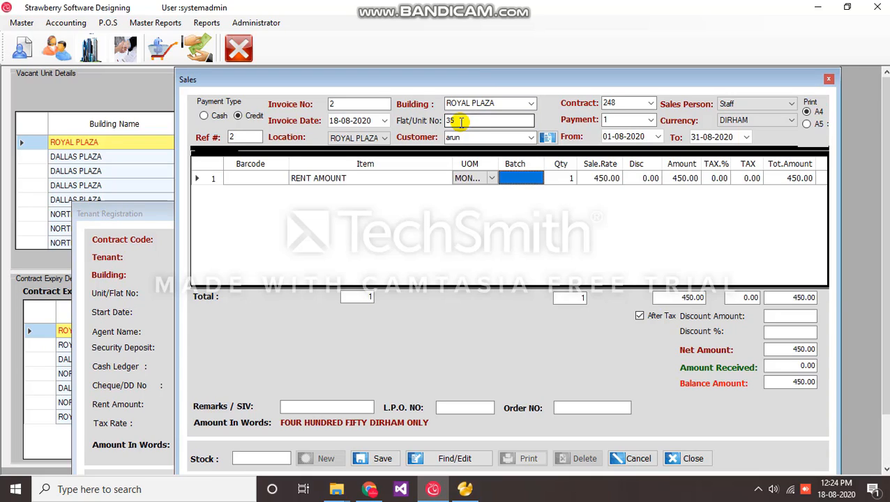
pyautogui.click(457, 137)
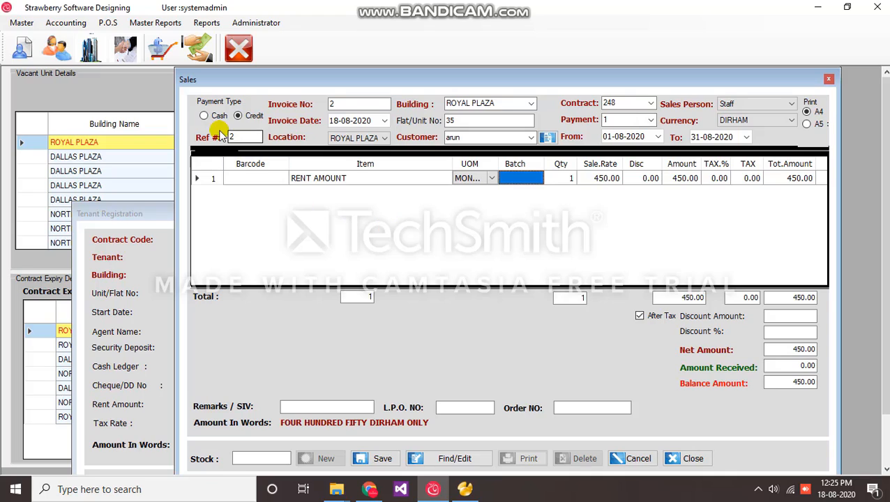
# - Make it a cash invoice paid to the ROYAL PLAZA cash book, dated 18-08-2020, and save it without printing
pyautogui.click(203, 116)
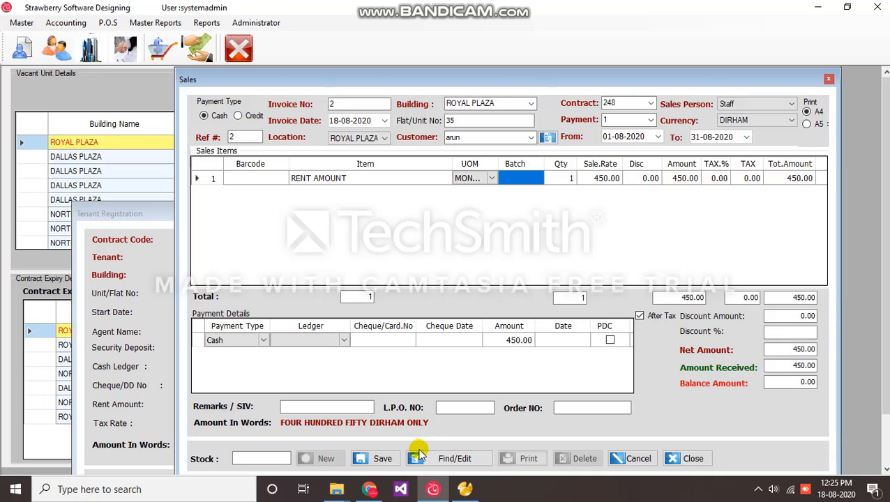
pyautogui.click(512, 340)
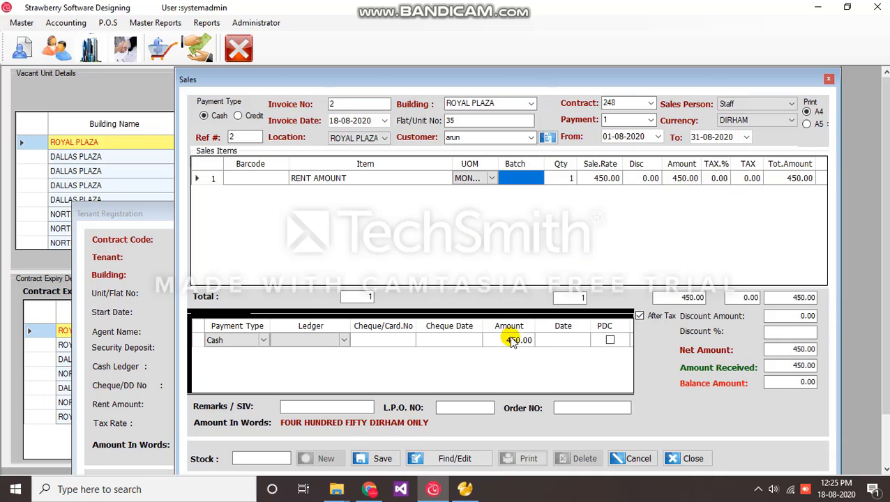
pyautogui.click(323, 342)
pyautogui.click(342, 340)
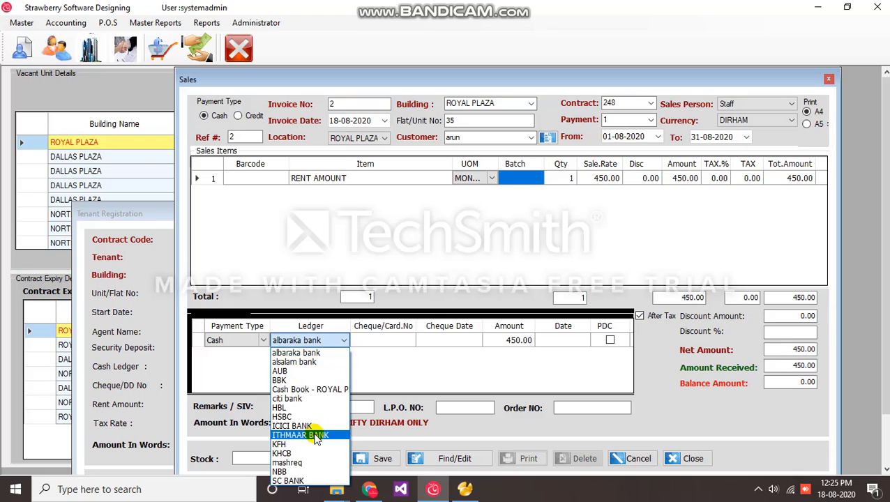
pyautogui.click(321, 369)
pyautogui.click(543, 340)
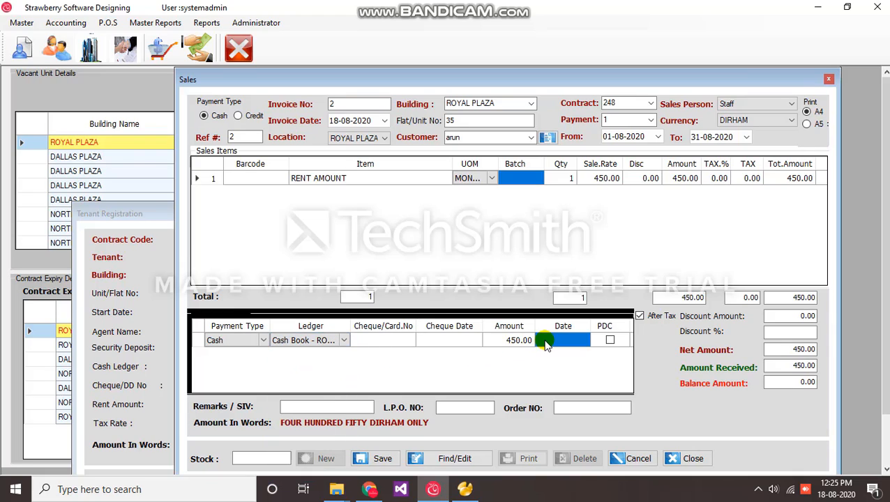
pyautogui.click(544, 340)
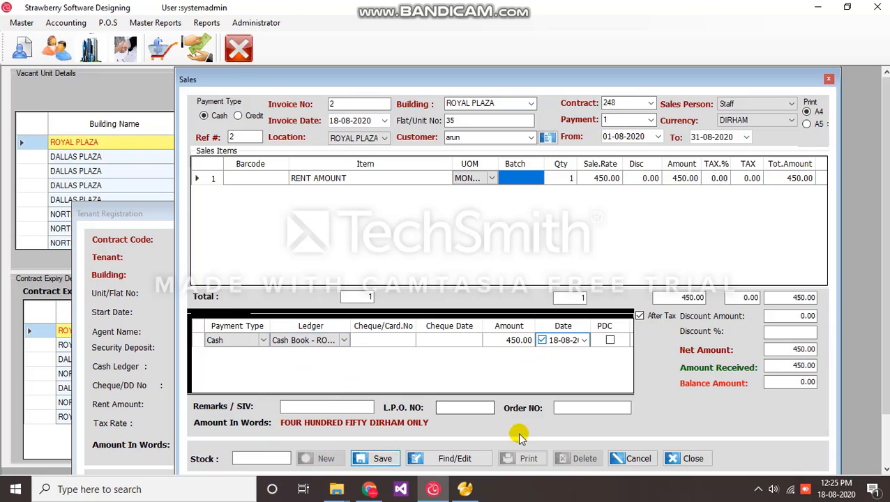
pyautogui.click(381, 458)
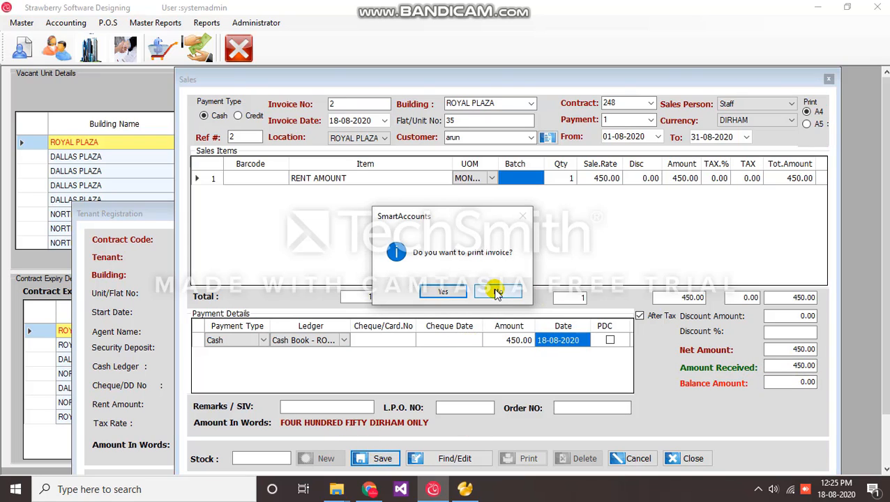
pyautogui.click(496, 293)
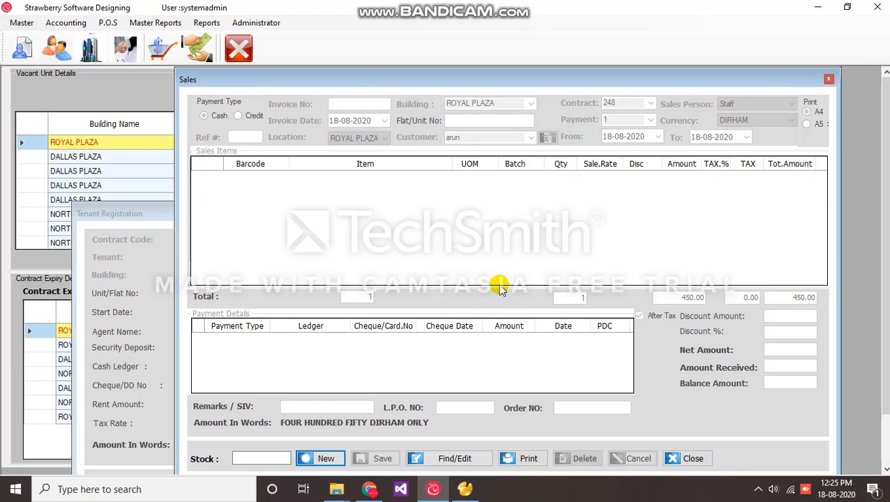
# - Find the unit 35 contract by customer name in Tenant Registration, check its invoice and payment marks, and cancel out of it
pyautogui.click(137, 221)
pyautogui.moveTo(209, 217); pyautogui.dragTo(217, 115)
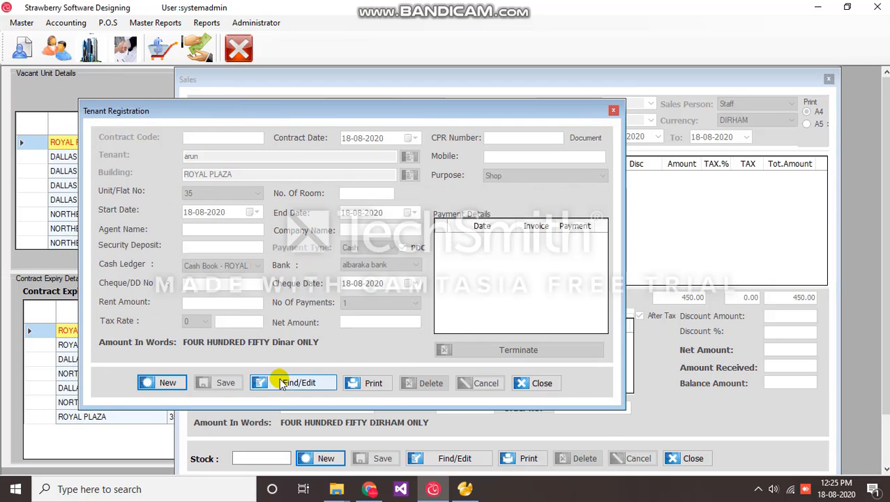
pyautogui.click(293, 383)
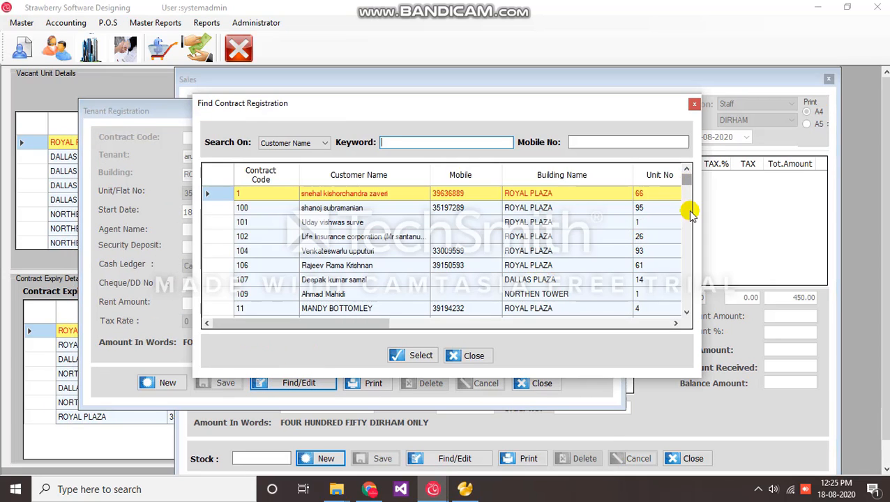
pyautogui.moveTo(690, 213); pyautogui.dragTo(688, 304)
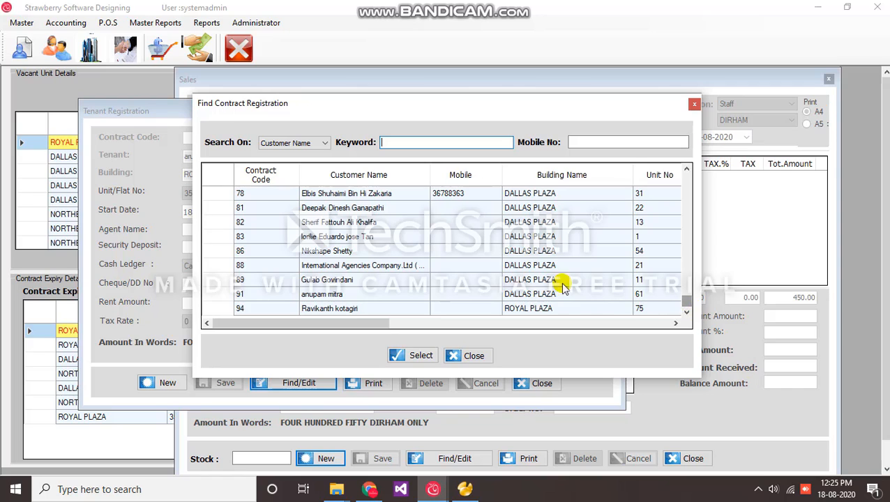
pyautogui.write('ARUN')
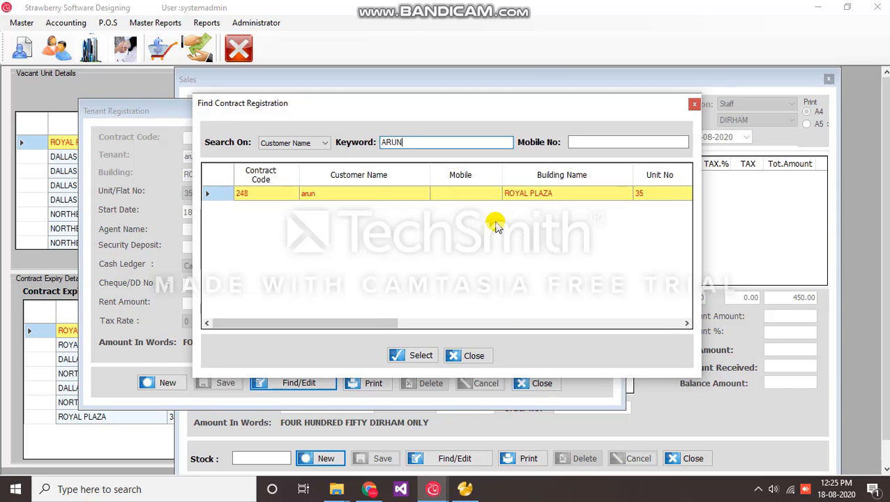
pyautogui.click(432, 354)
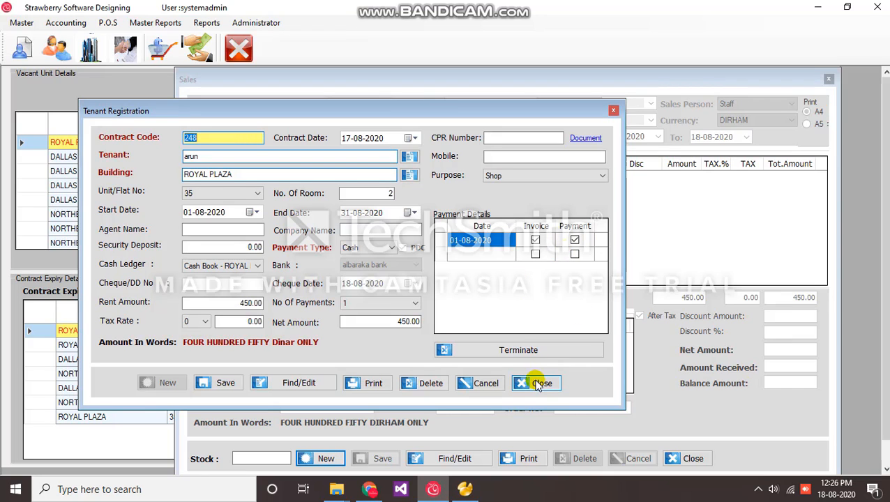
pyautogui.click(499, 383)
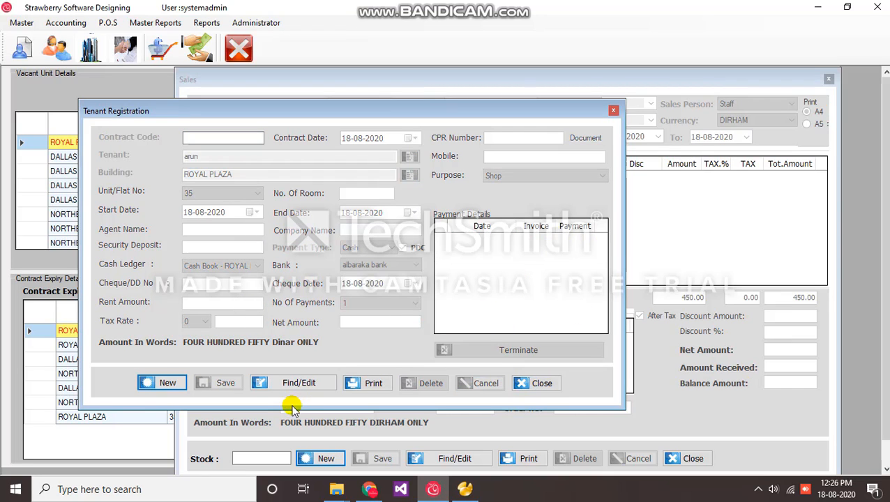
# - Open the ROYAL PLAZA unit 75 contract at the end of the contract list and move the form below the invoice header
pyautogui.click(296, 382)
pyautogui.moveTo(686, 180); pyautogui.dragTo(686, 315)
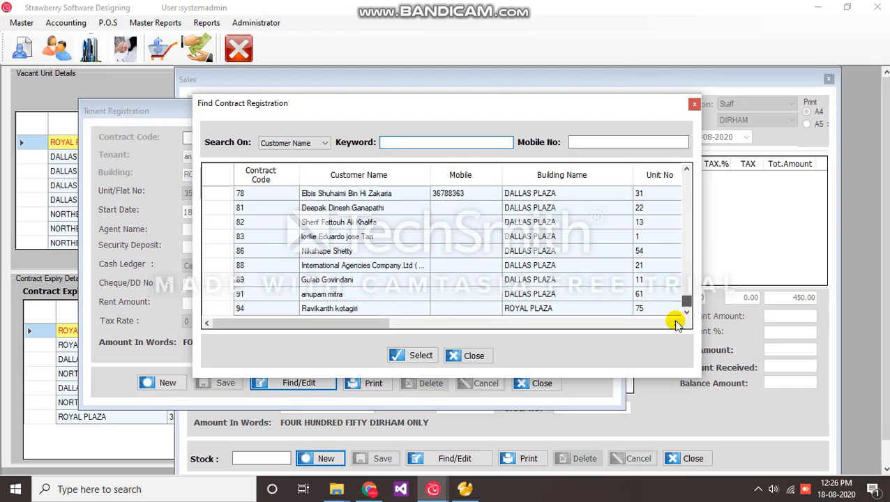
pyautogui.doubleClick(391, 308)
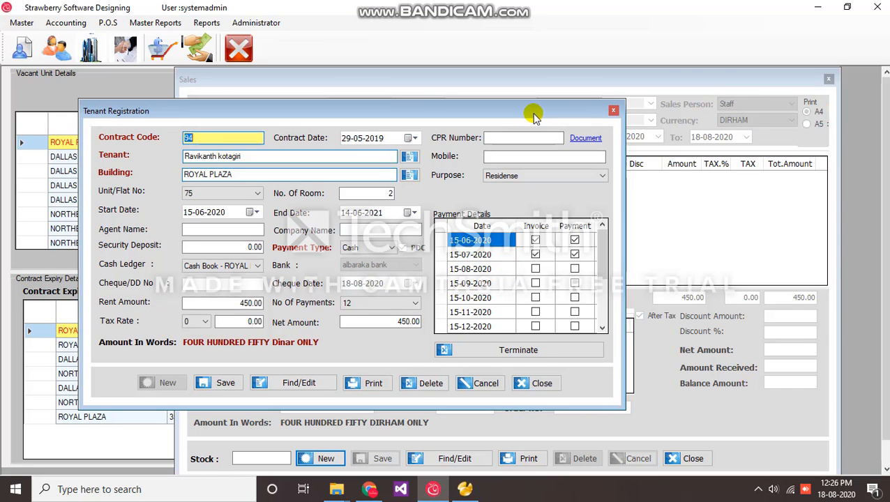
pyautogui.moveTo(532, 113); pyautogui.dragTo(537, 147)
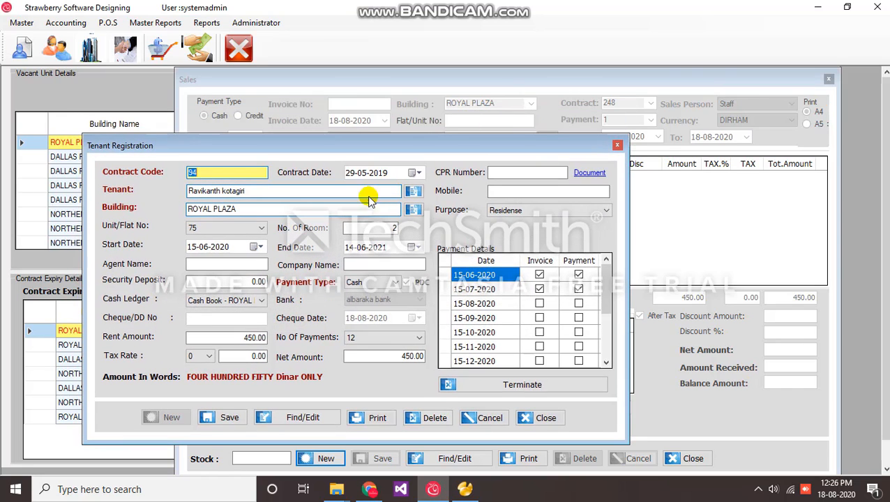
pyautogui.click(199, 229)
# - Start a new sales invoice for ROYAL PLAZA flat 75 and compare its period with the contract's payment schedule
pyautogui.click(419, 94)
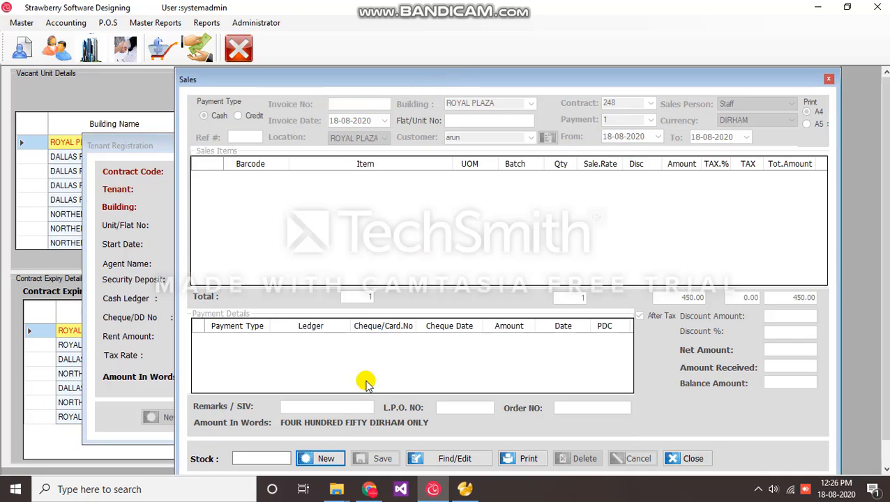
pyautogui.click(452, 122)
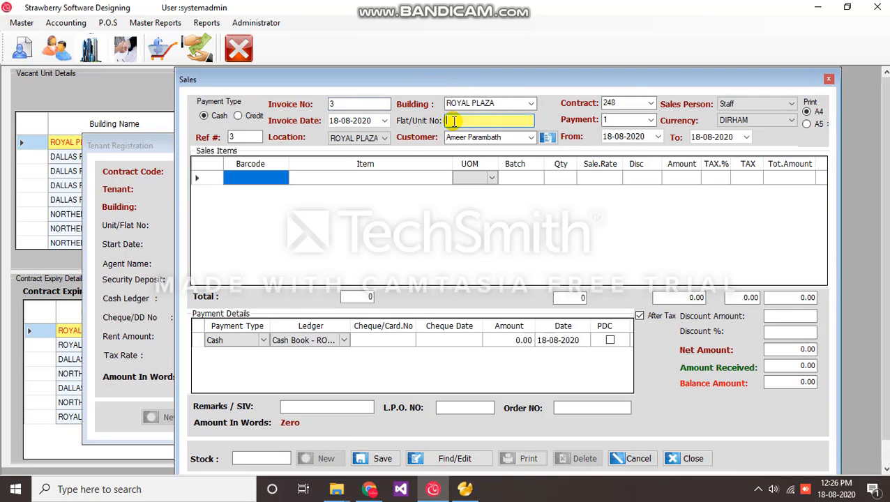
pyautogui.write('75')
pyautogui.press('Return')
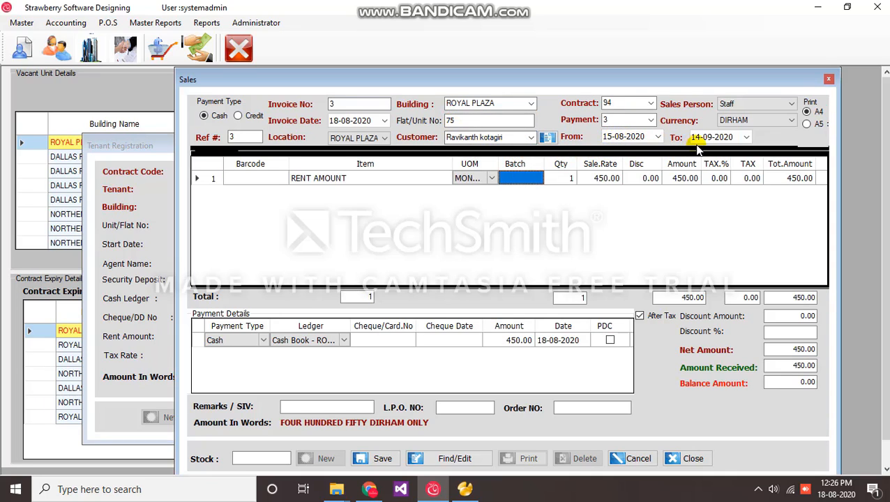
pyautogui.click(168, 168)
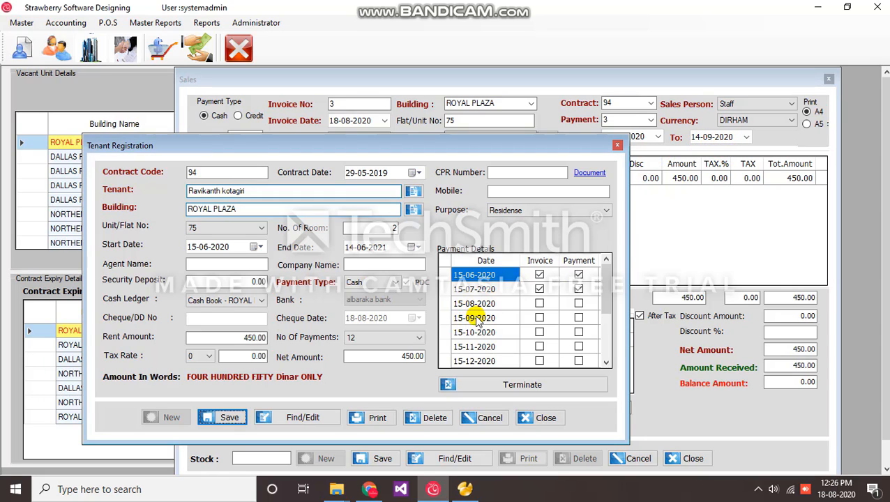
pyautogui.click(784, 145)
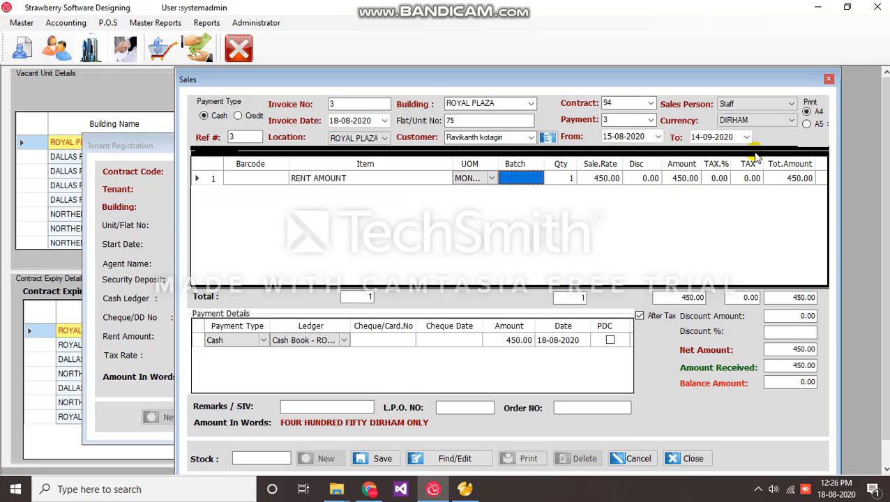
# - Extend the invoice period to 14-10-2020 and add a second RENT AMOUNT line with a sale rate of 450
pyautogui.click(707, 137)
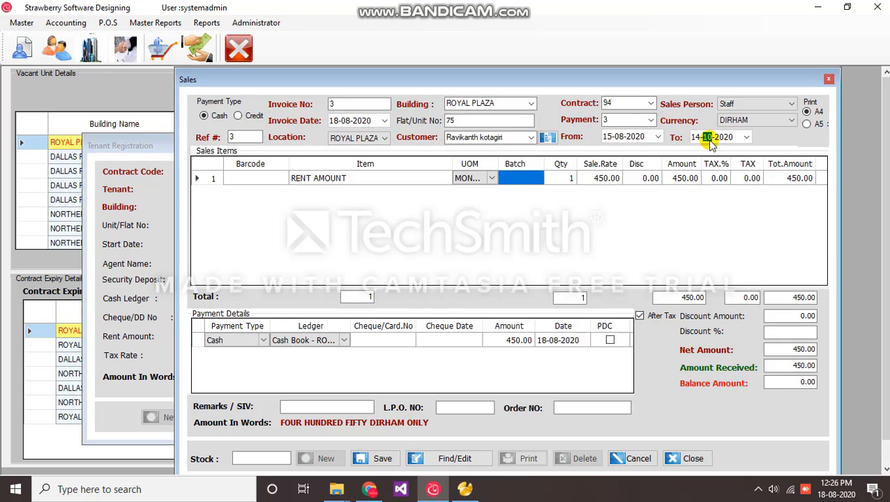
pyautogui.rightClick(518, 200)
pyautogui.click(528, 207)
pyautogui.click(356, 199)
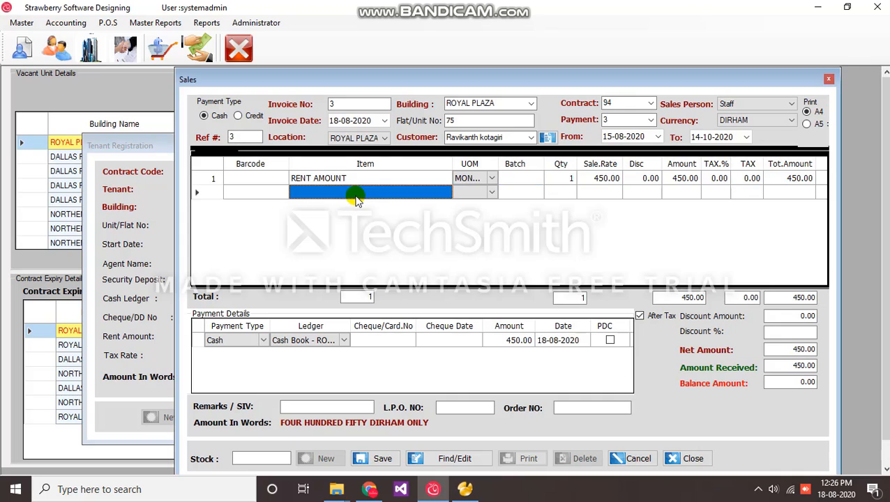
pyautogui.click(346, 350)
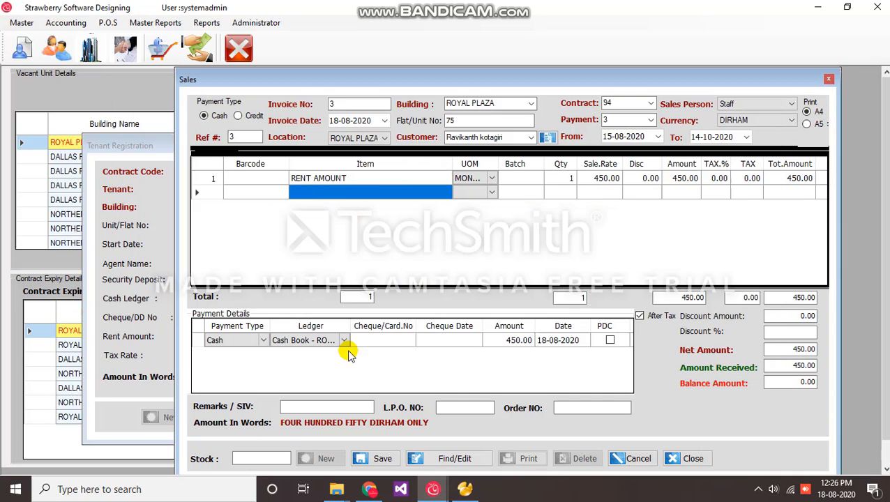
pyautogui.click(599, 193)
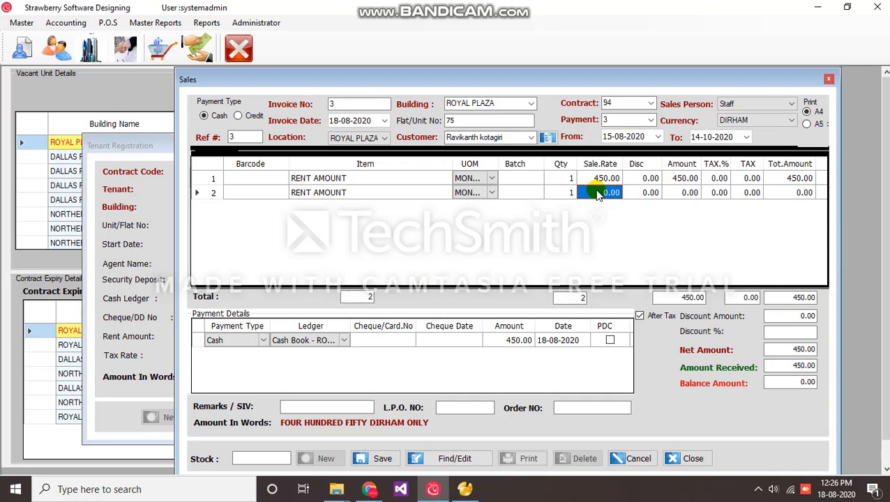
pyautogui.write('450')
pyautogui.press('Return')
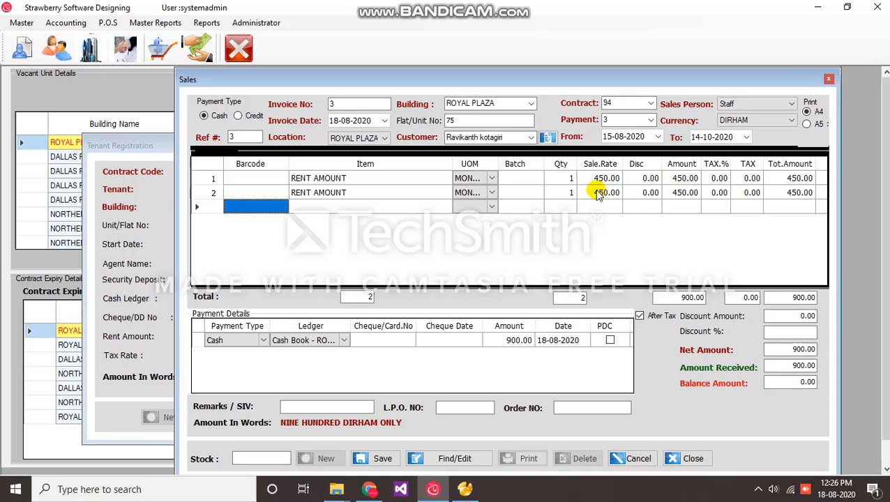
# - Check the cash payment amount of the flat 75 invoice and save the invoice without printing it
pyautogui.click(516, 341)
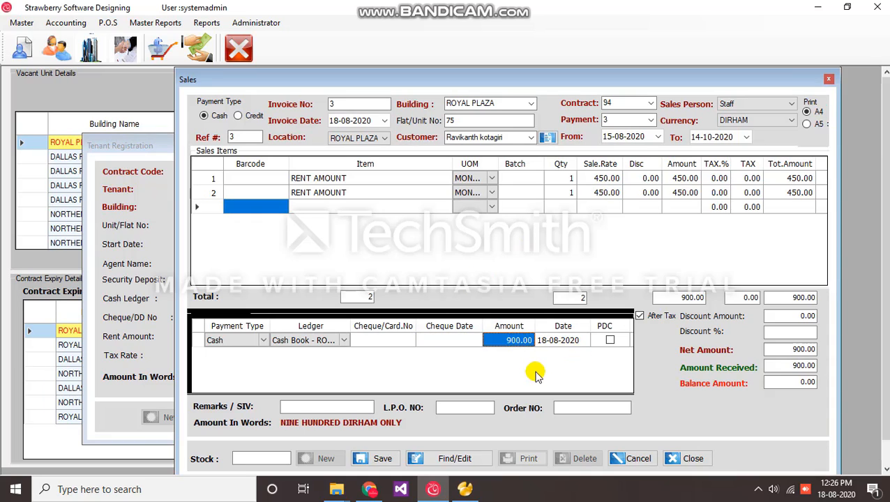
pyautogui.click(381, 460)
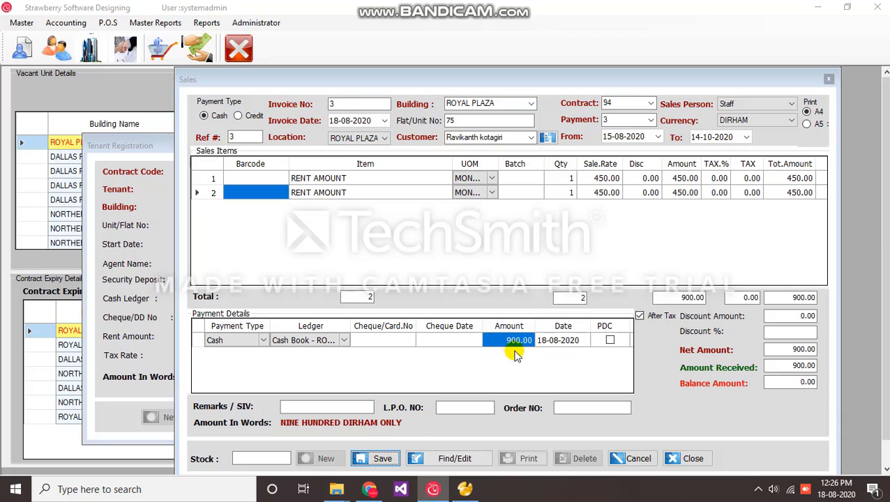
pyautogui.click(513, 291)
# - Reload the ROYAL PLAZA unit 75 contract without saving to check its payment schedule, and close the contract and sales forms
pyautogui.click(155, 170)
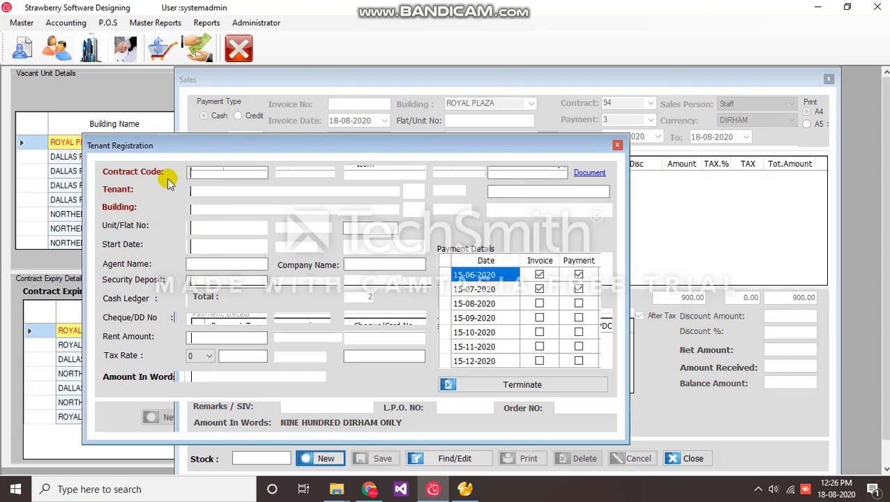
pyautogui.click(473, 426)
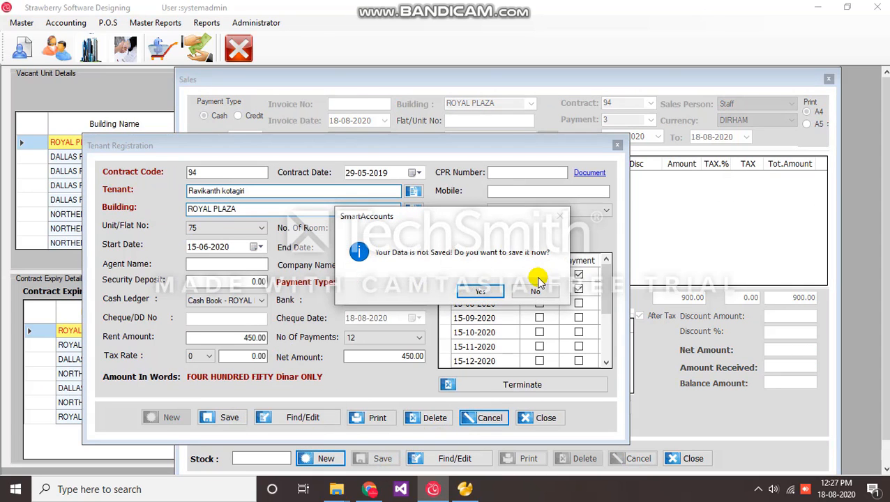
pyautogui.click(525, 292)
pyautogui.click(310, 424)
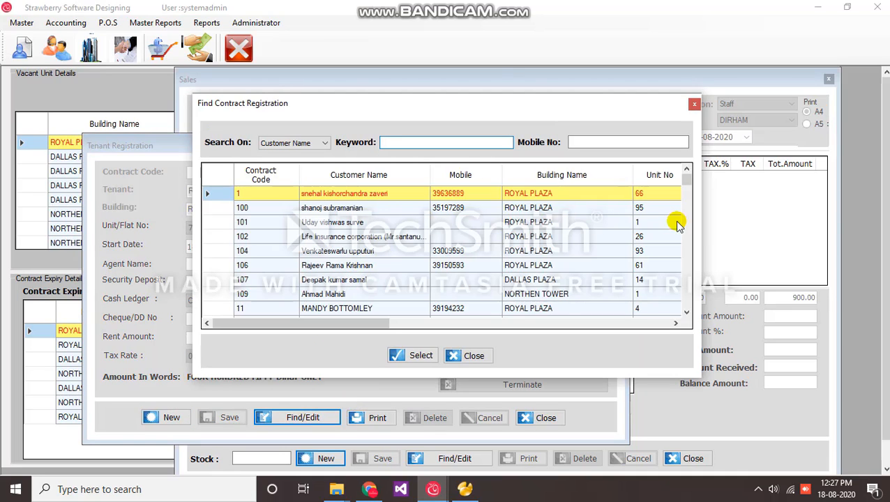
pyautogui.moveTo(685, 175); pyautogui.dragTo(690, 314)
pyautogui.doubleClick(454, 307)
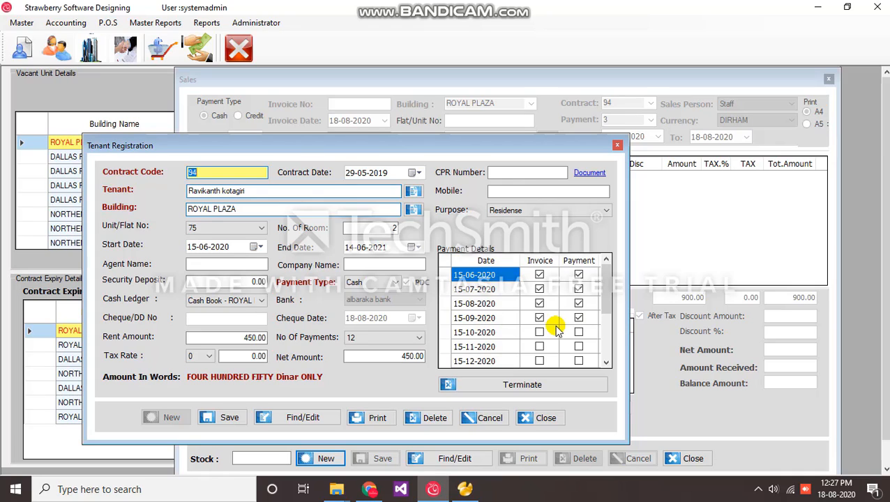
pyautogui.click(618, 147)
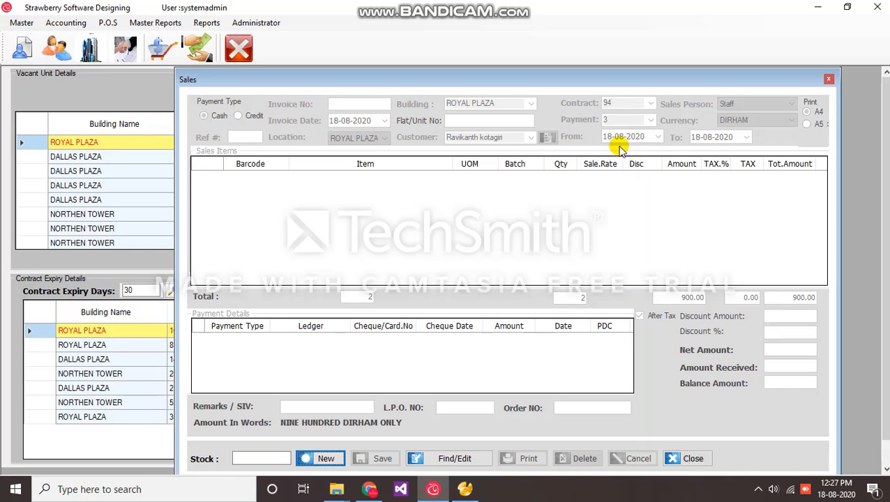
pyautogui.click(827, 79)
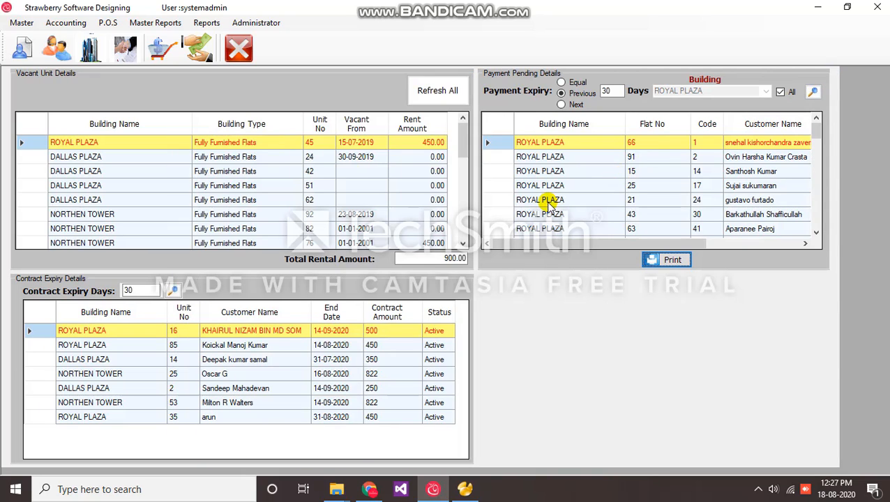
# - Generate the collection report for the ROYAL PLAZA building for August 2020
pyautogui.click(207, 22)
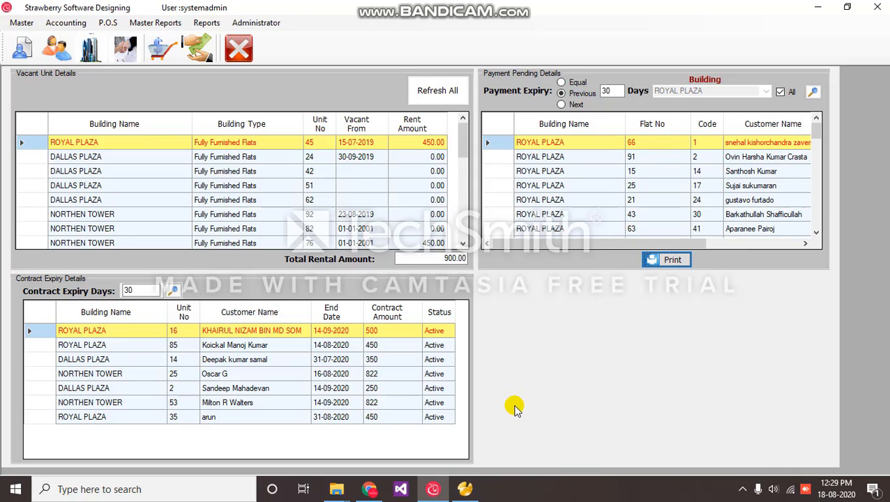
pyautogui.click(209, 23)
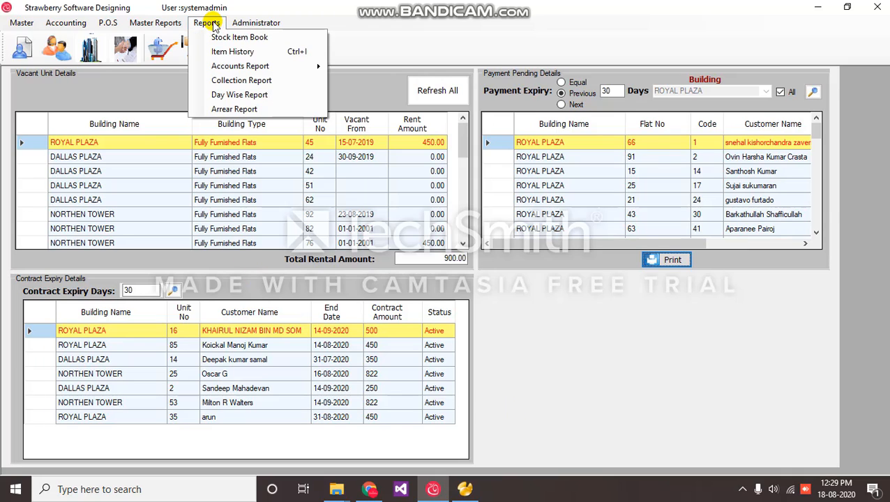
pyautogui.click(258, 81)
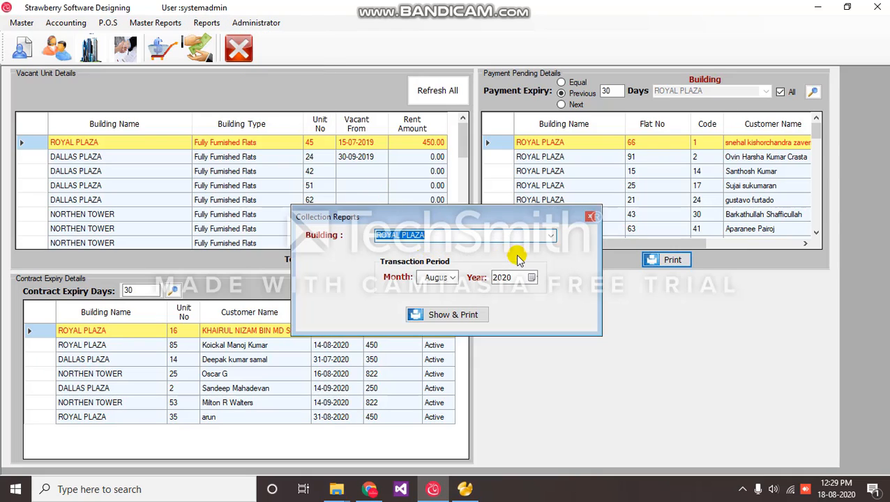
pyautogui.click(549, 237)
pyautogui.click(549, 236)
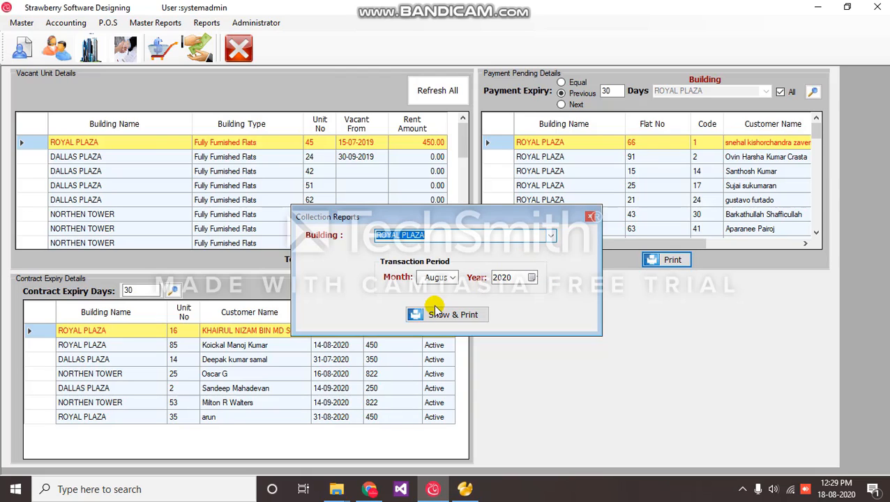
pyautogui.click(453, 278)
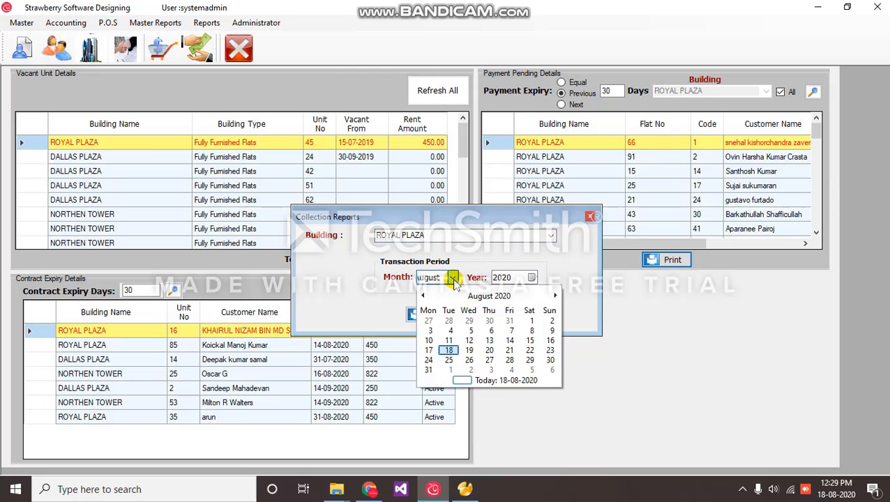
pyautogui.click(453, 278)
pyautogui.click(454, 278)
pyautogui.click(540, 279)
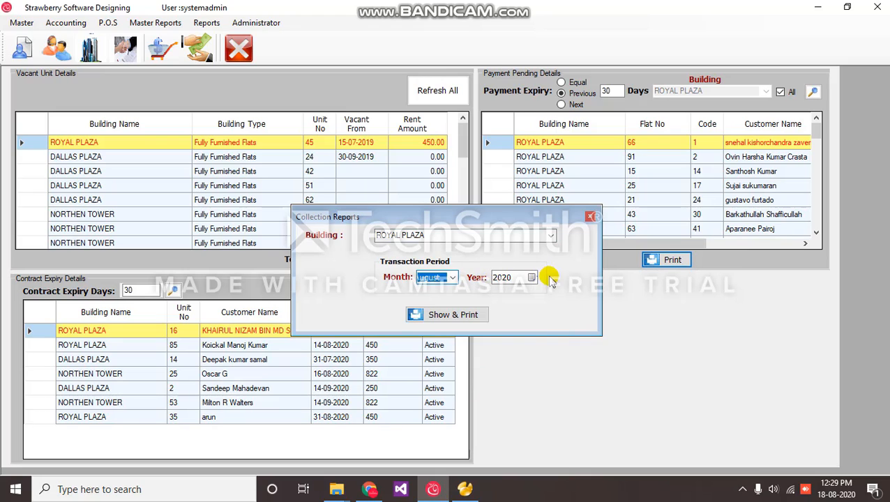
pyautogui.click(464, 317)
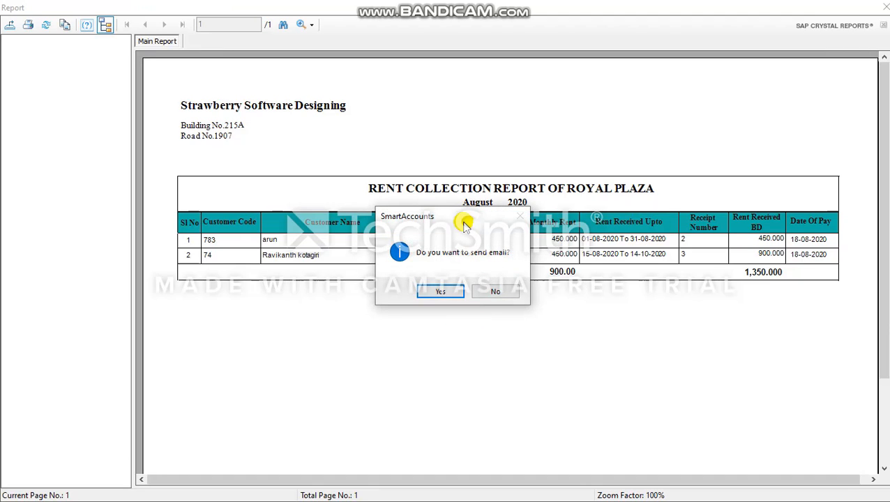
# - Move the e-mail prompt clear of the collection report, decline sending it, and close the report and its options dialog
pyautogui.moveTo(467, 274); pyautogui.dragTo(453, 312)
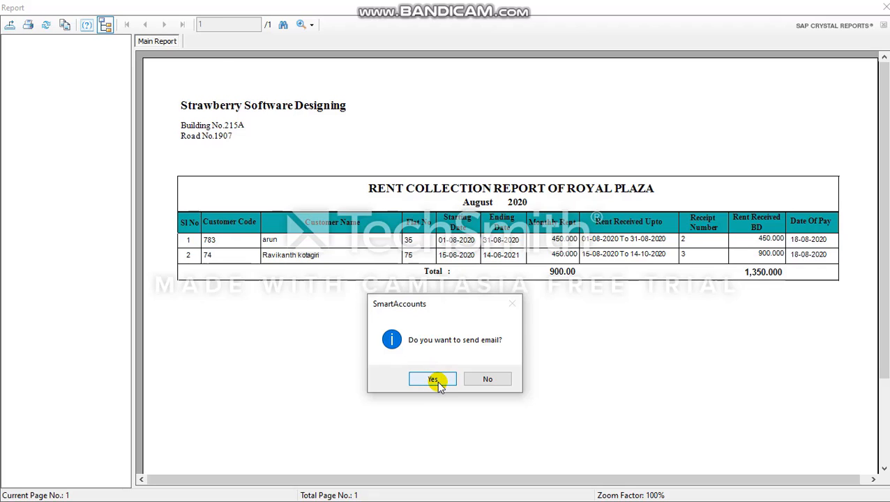
pyautogui.click(505, 385)
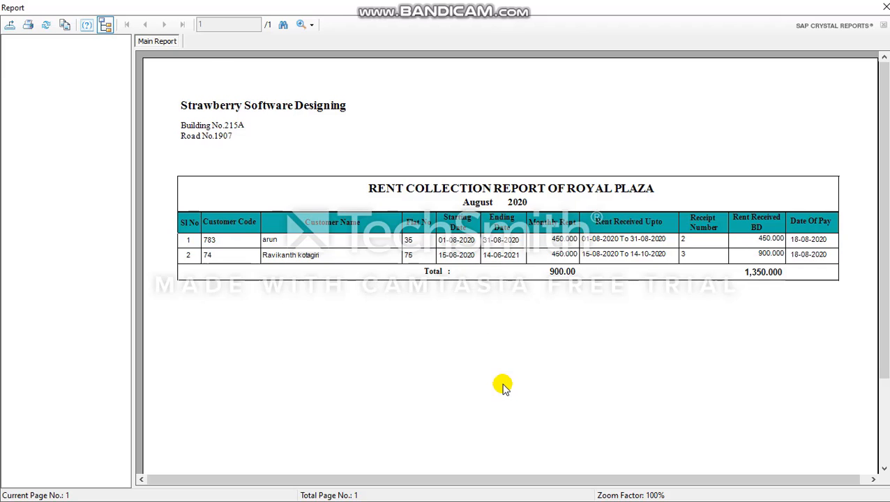
pyautogui.click(886, 6)
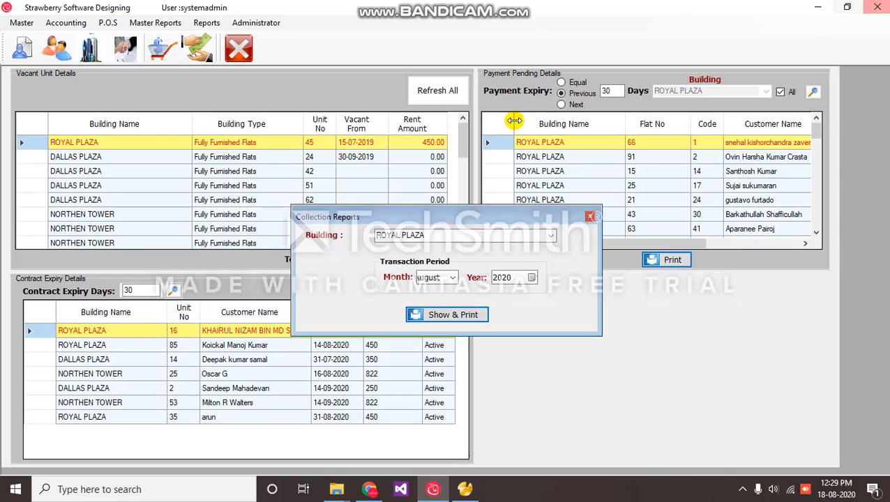
pyautogui.click(590, 216)
# - Generate the day wise report for ROYAL PLAZA with the transaction date 18-08-2020
pyautogui.click(207, 23)
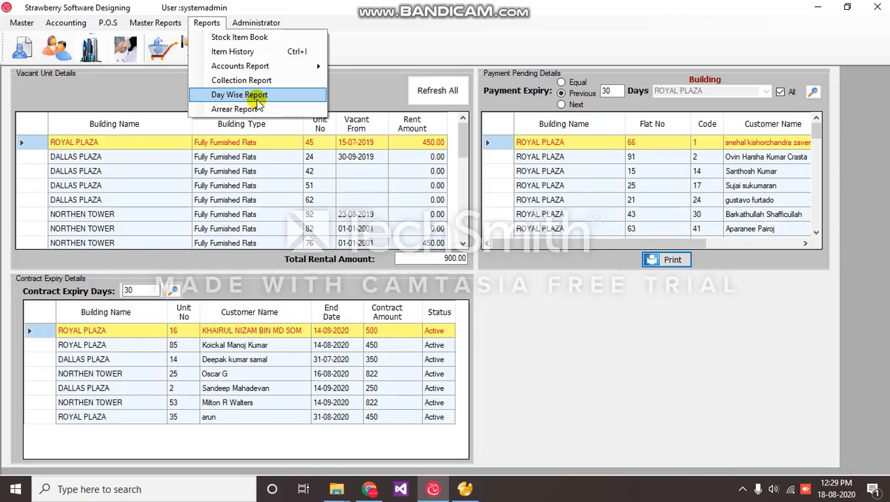
pyautogui.click(252, 94)
pyautogui.click(552, 235)
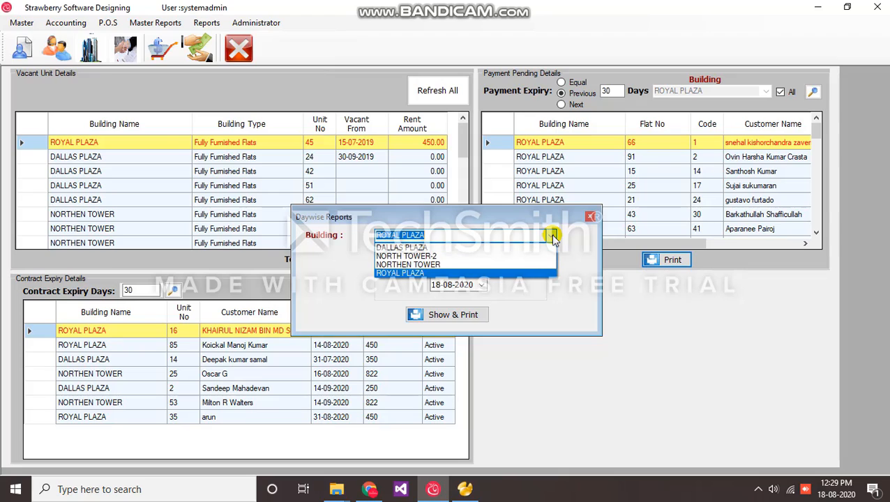
pyautogui.click(551, 237)
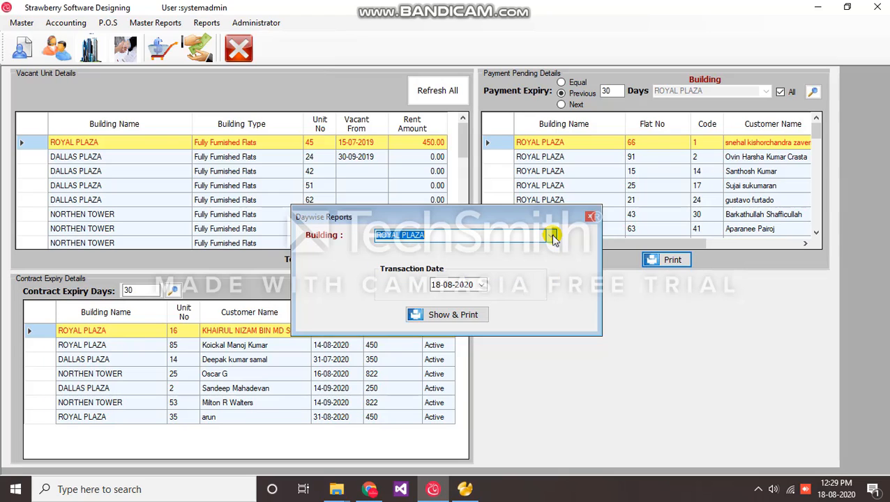
pyautogui.click(482, 285)
pyautogui.click(483, 286)
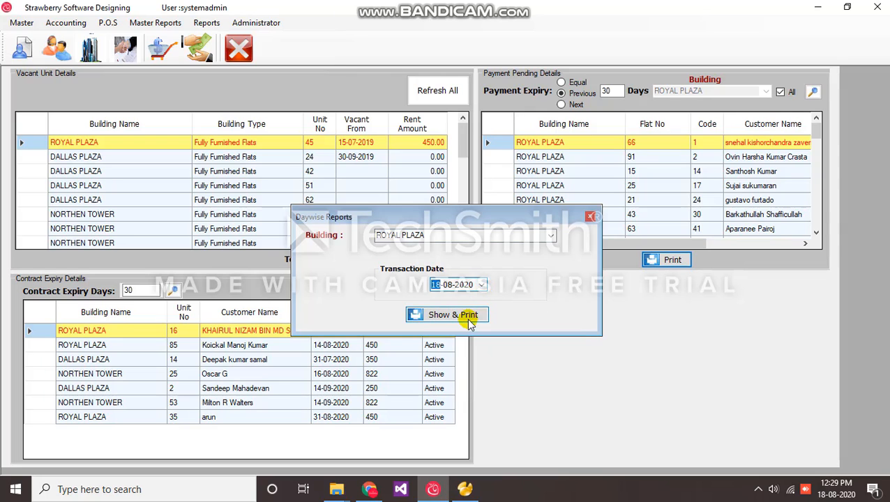
pyautogui.click(469, 317)
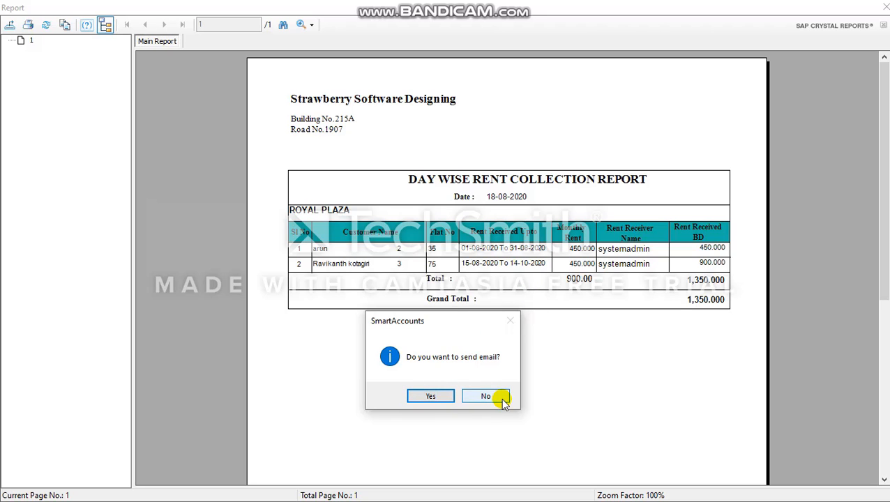
# - Decline e-mailing the day wise rent collection report and close the report and its options dialog
pyautogui.click(503, 398)
pyautogui.click(885, 7)
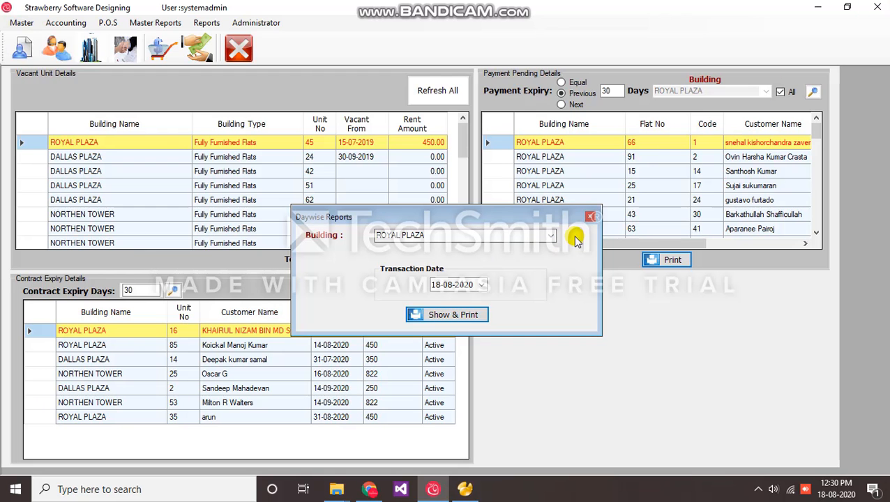
pyautogui.click(591, 219)
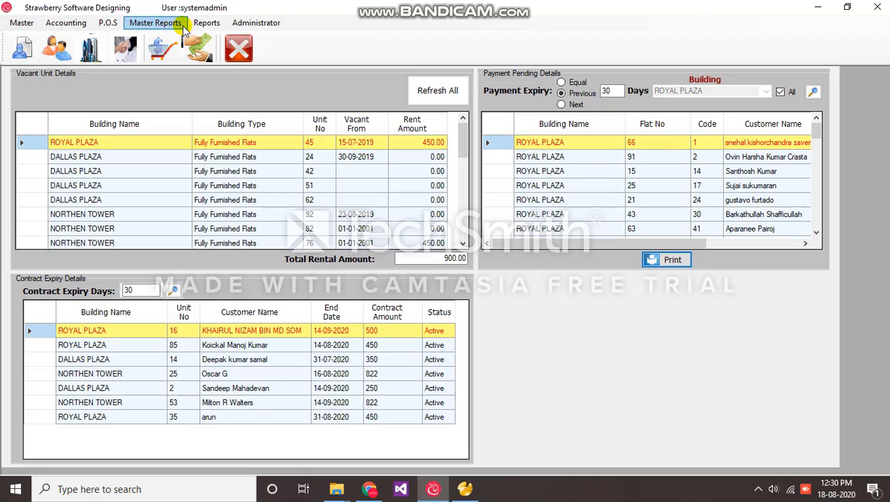
# - Generate the arrear report for ROYAL PLAZA for August 2020
pyautogui.click(206, 24)
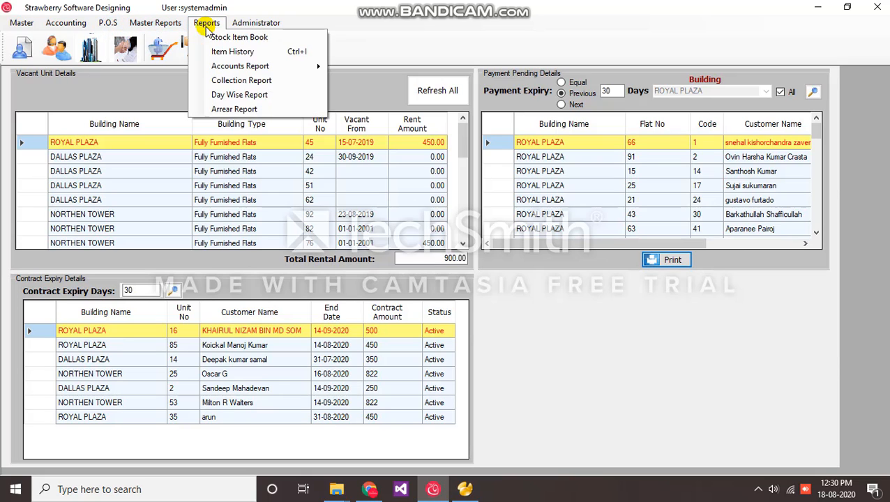
pyautogui.click(234, 109)
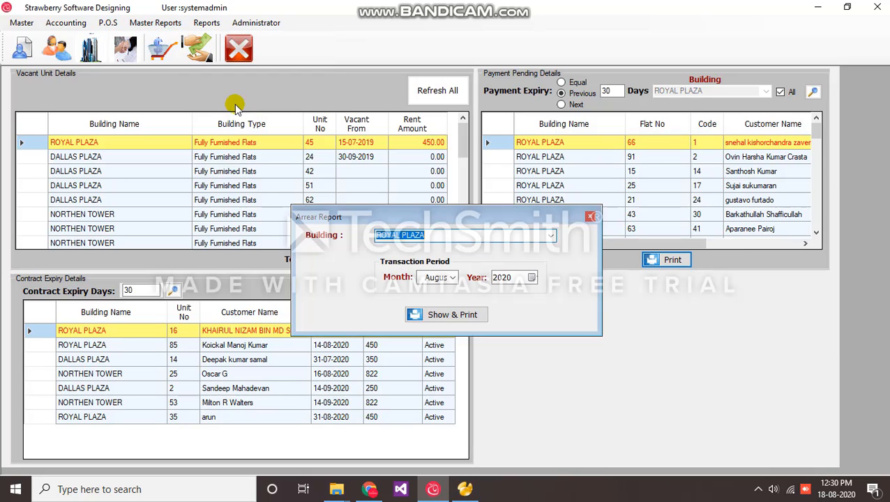
pyautogui.click(464, 322)
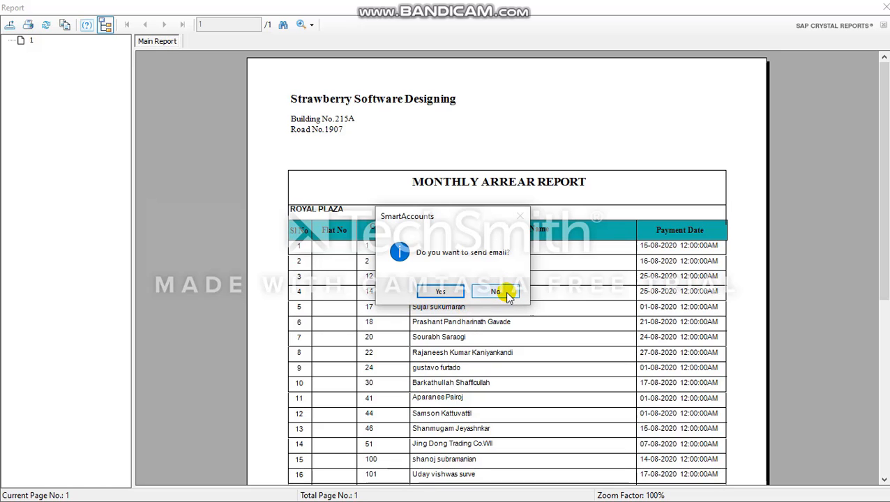
# - Decline e-mailing the monthly arrear report, look through its listed contracts and payment dates, and close it with its options dialog
pyautogui.click(509, 293)
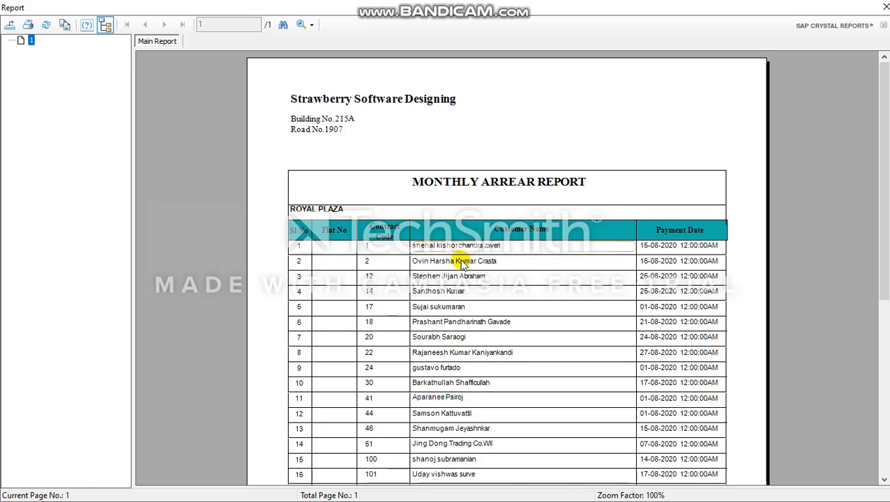
pyautogui.scroll(-3, 466, 274)
pyautogui.scroll(-3, 516, 349)
pyautogui.scroll(3, 516, 348)
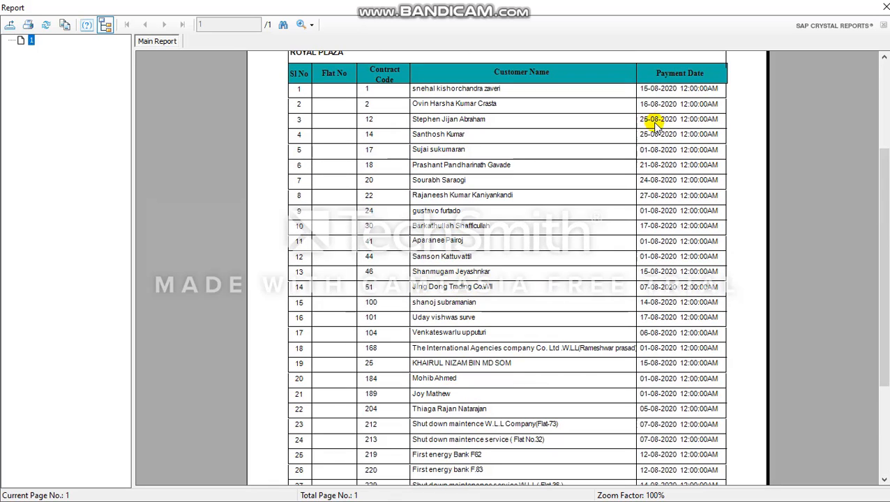
pyautogui.scroll(2, 321, 220)
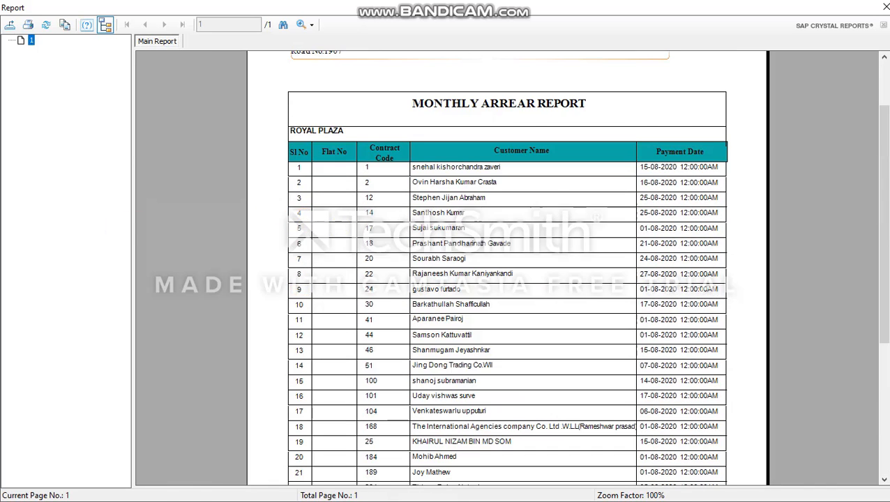
pyautogui.click(885, 7)
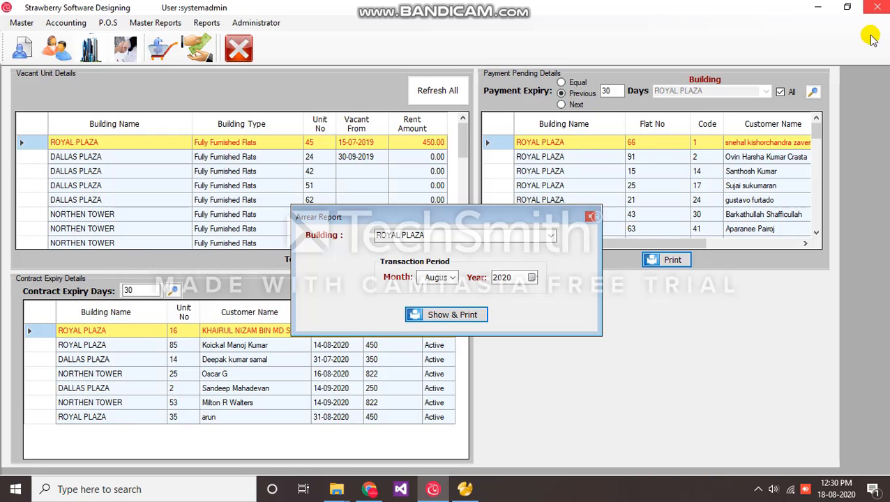
pyautogui.click(591, 219)
# - Generate the customer statement report for ROYAL PLAZA flat 35 from 01-08-2020 to 18-08-2020
pyautogui.click(206, 22)
pyautogui.moveTo(244, 68)
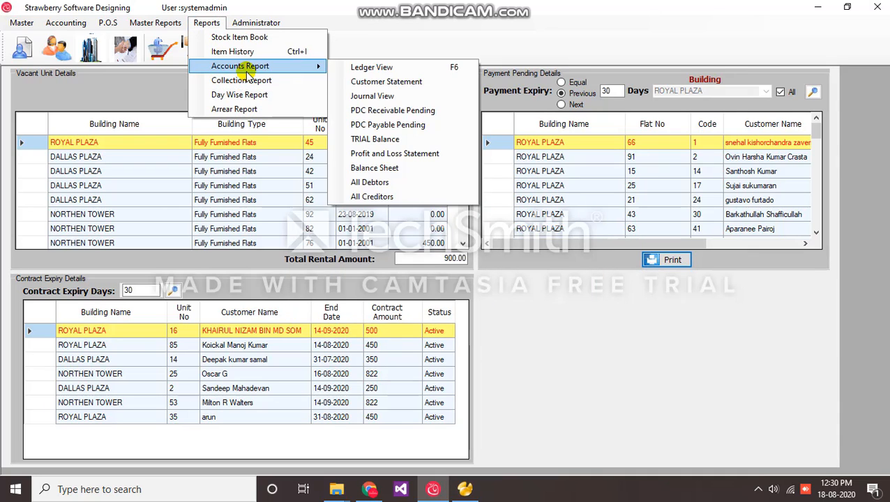
pyautogui.click(386, 81)
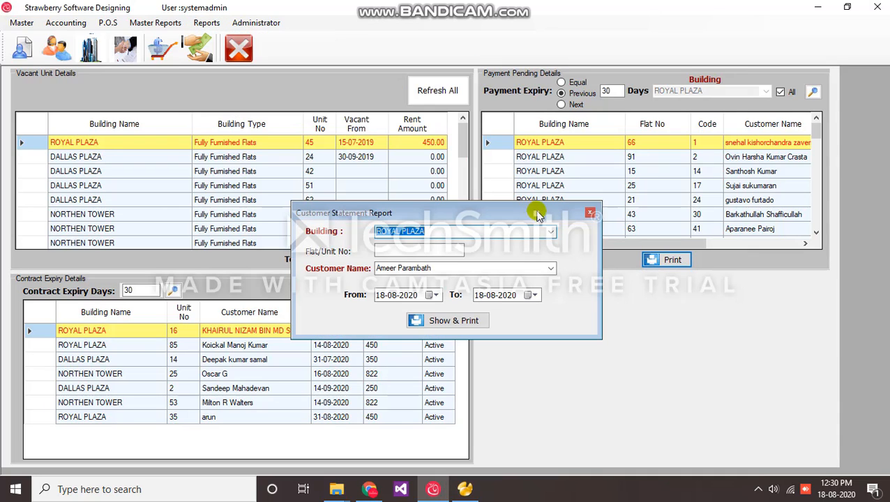
pyautogui.click(551, 231)
pyautogui.click(553, 231)
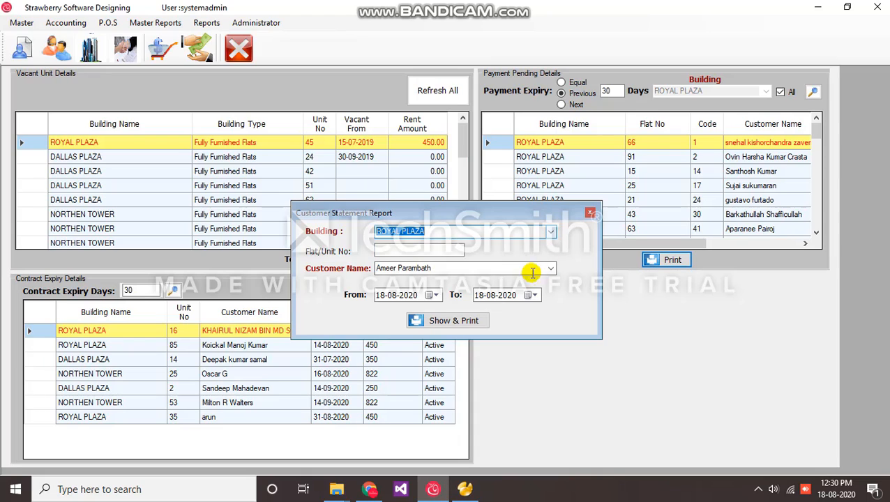
pyautogui.click(417, 251)
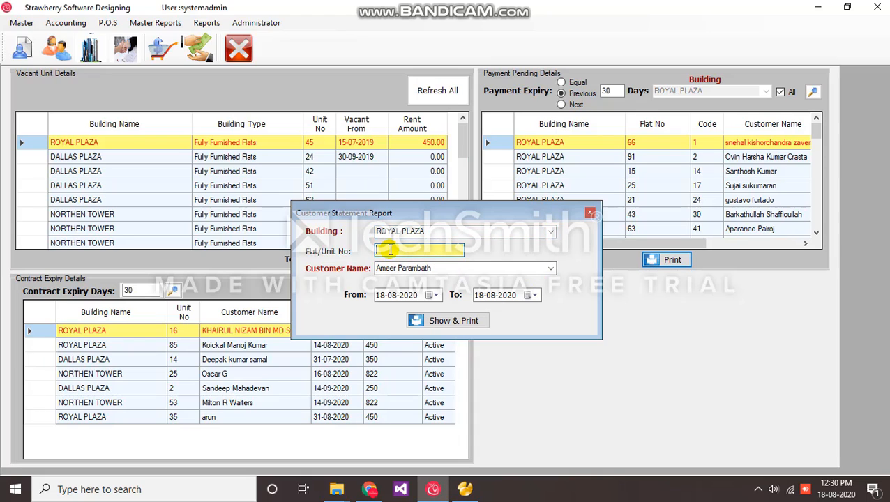
pyautogui.press('Return')
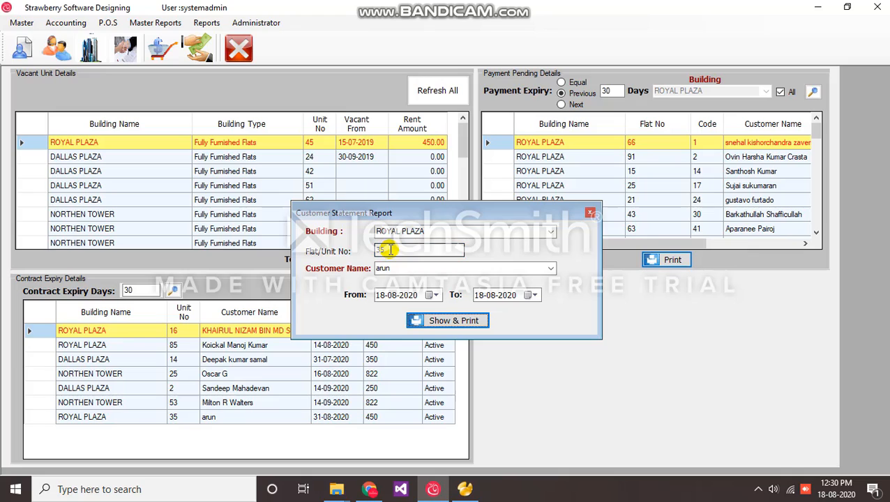
pyautogui.click(383, 296)
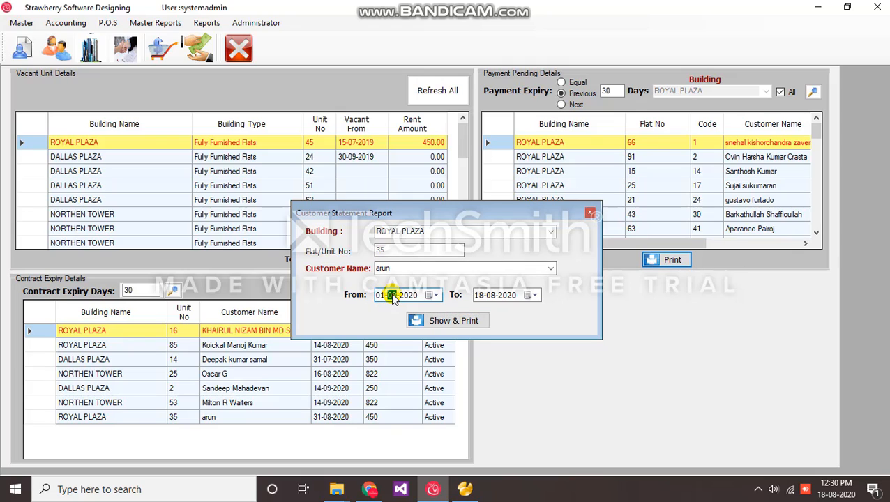
pyautogui.click(444, 323)
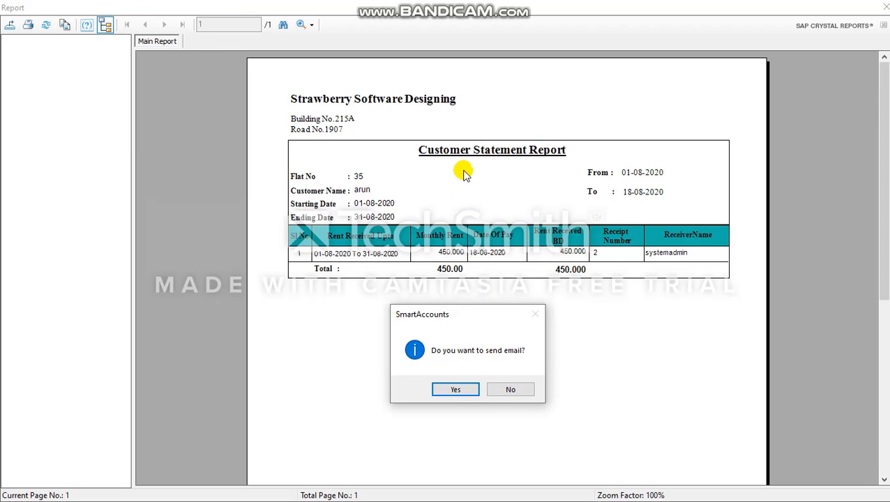
# - Decline e-mailing the flat 35 customer statement and close the statement and its options dialog
pyautogui.click(511, 390)
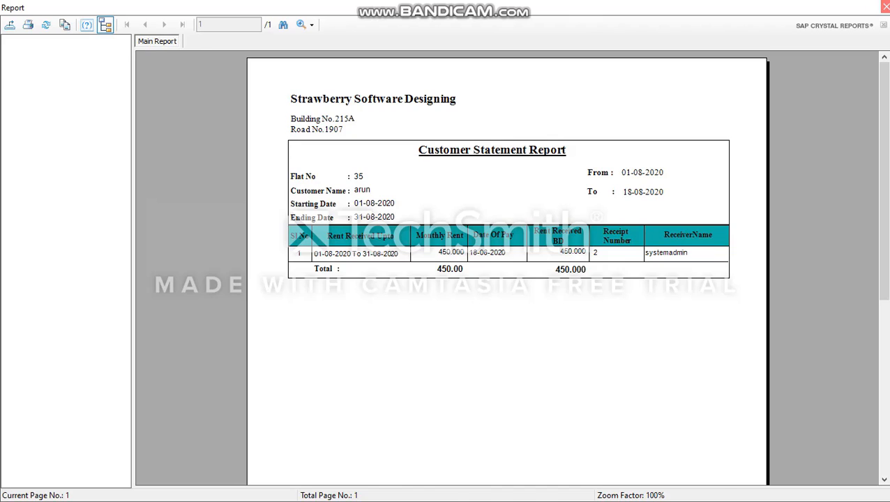
pyautogui.click(884, 7)
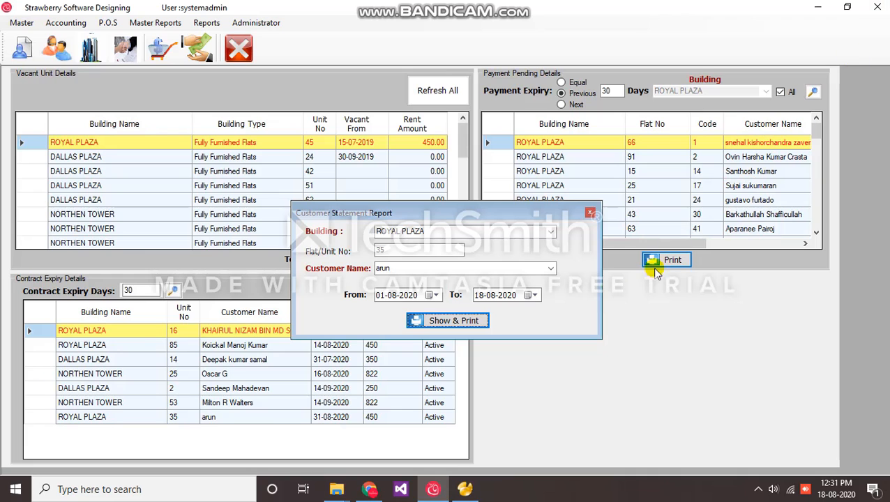
pyautogui.click(590, 213)
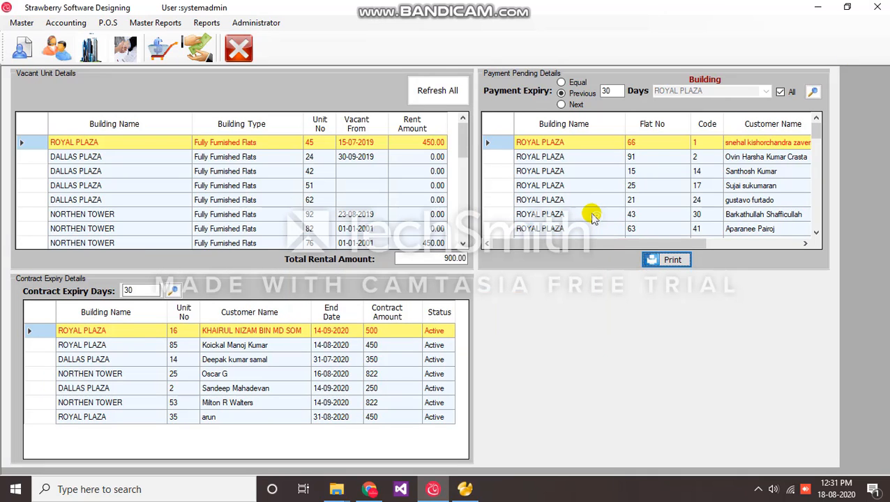